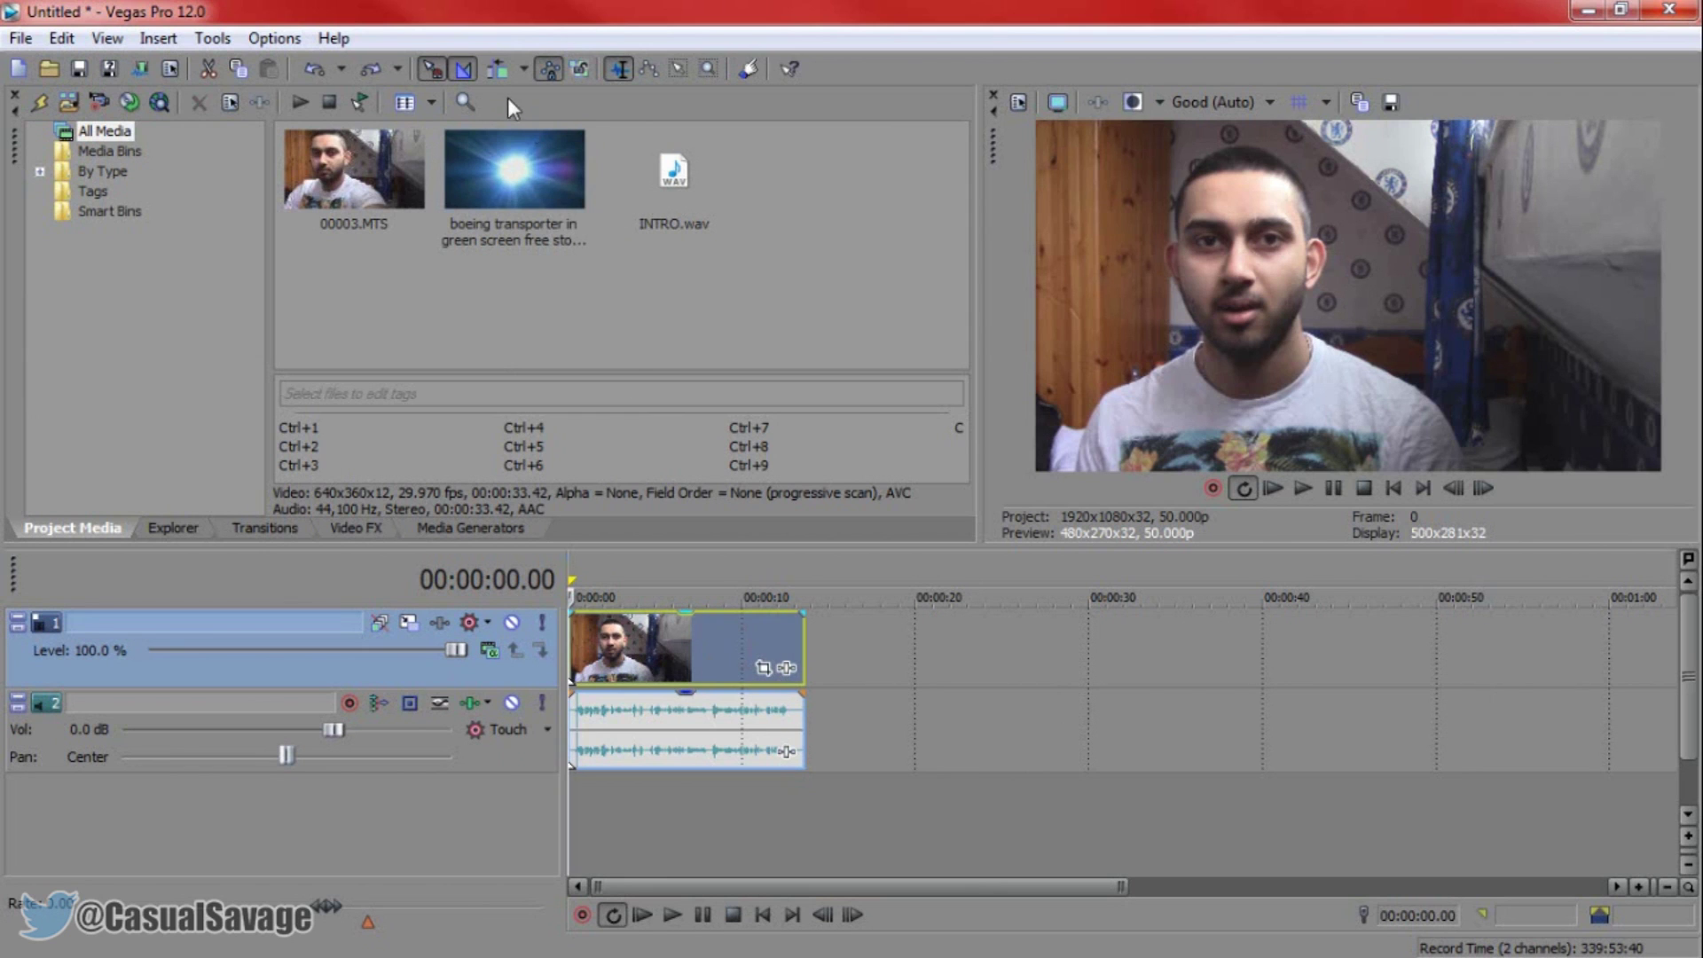
Place the Boeing transporter clip after the webcam clip near 00:00:22 and park the cursor on it.
{"action": "left_click_drag", "start_coordinate": [520, 152], "coordinate": [1367, 647]}
{"action": "left_click_drag", "start_coordinate": [1567, 648], "coordinate": [1184, 640]}
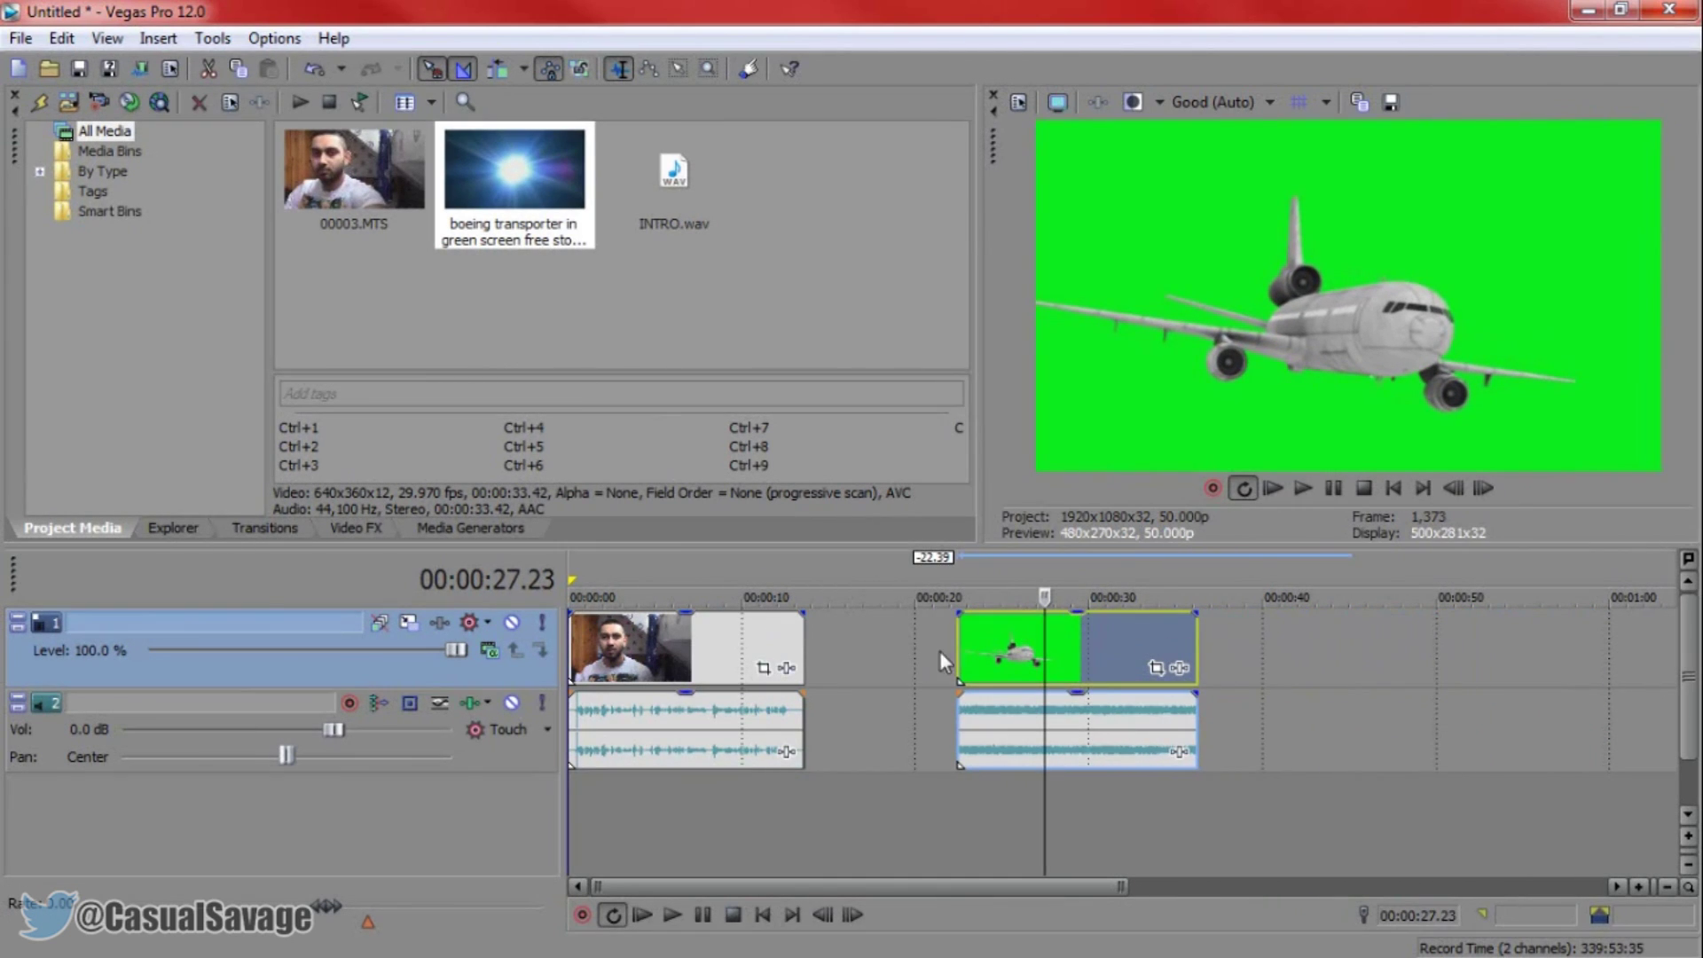
{"action": "left_click", "coordinate": [1194, 630]}
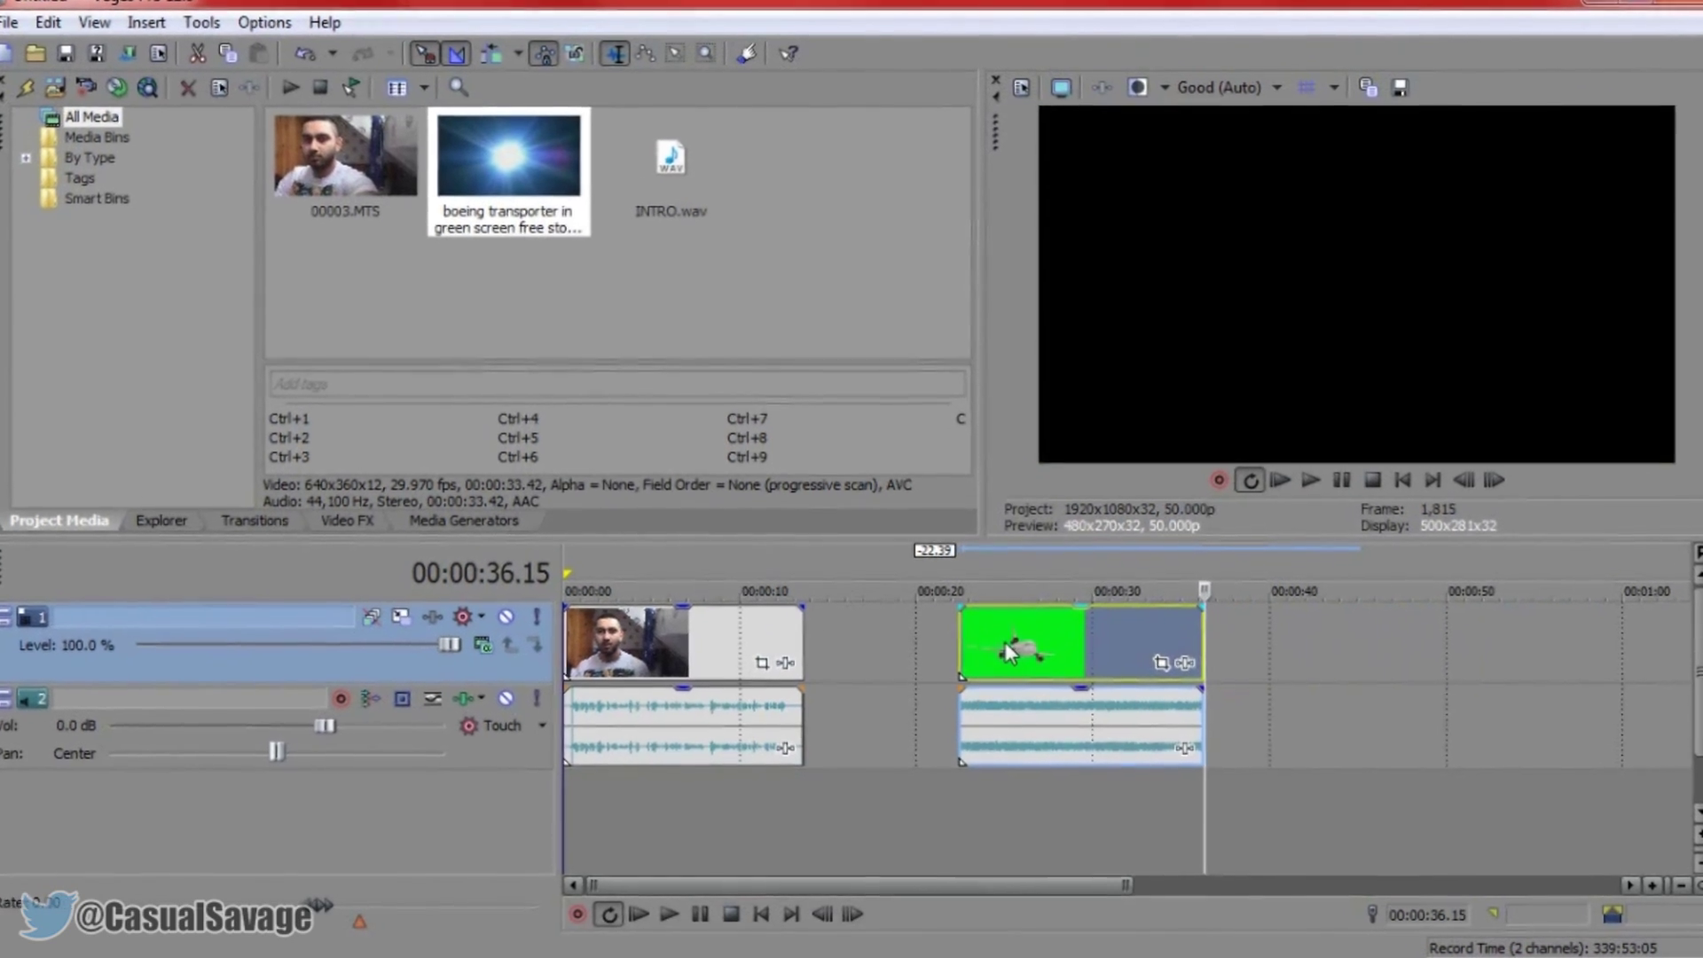
{"action": "left_click", "coordinate": [1008, 654]}
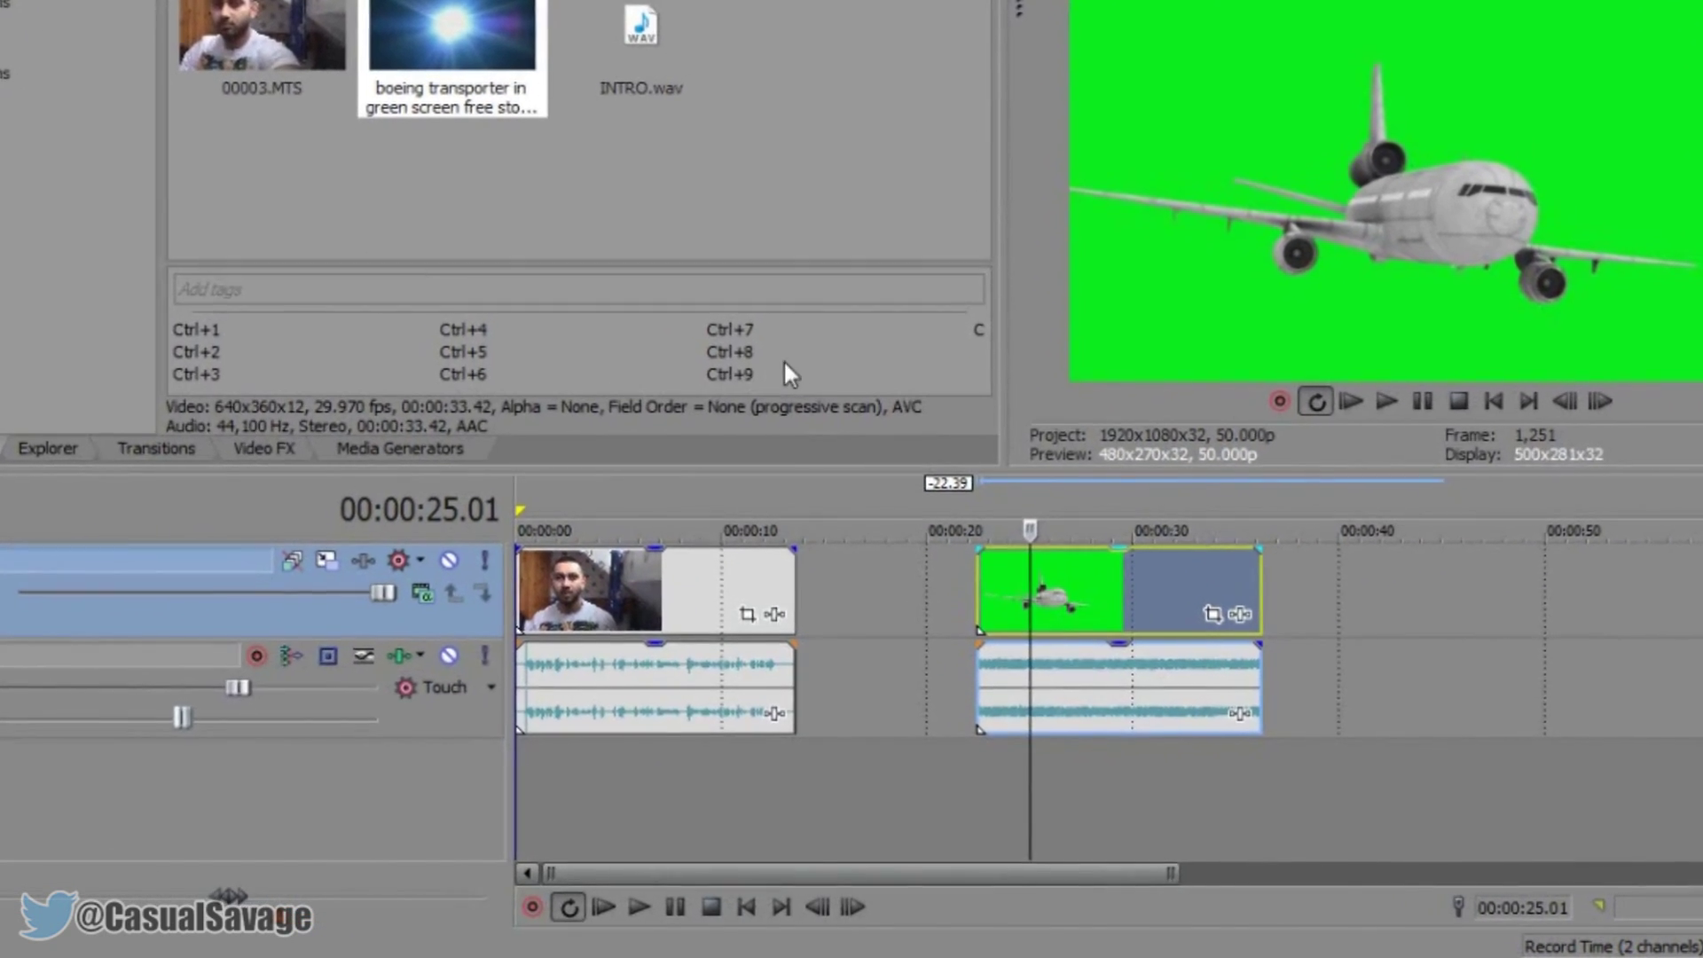
Insert a new top video track and move the airplane clip onto it.
{"action": "right_click", "coordinate": [481, 600]}
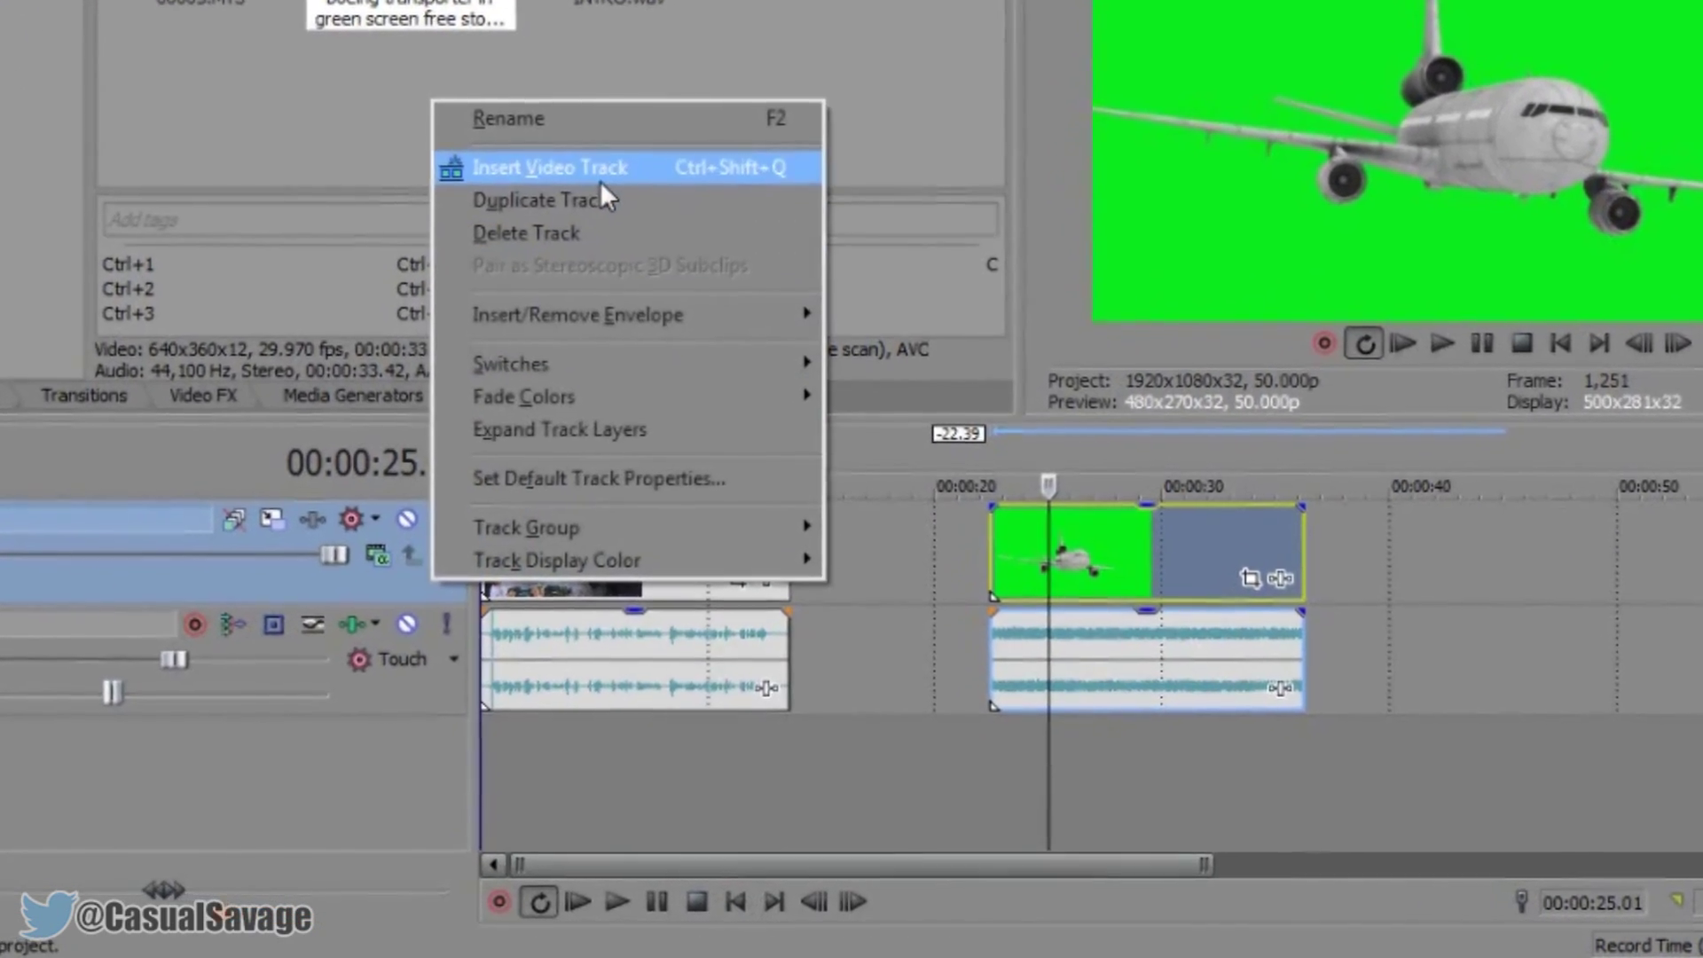
{"action": "left_click", "coordinate": [593, 158]}
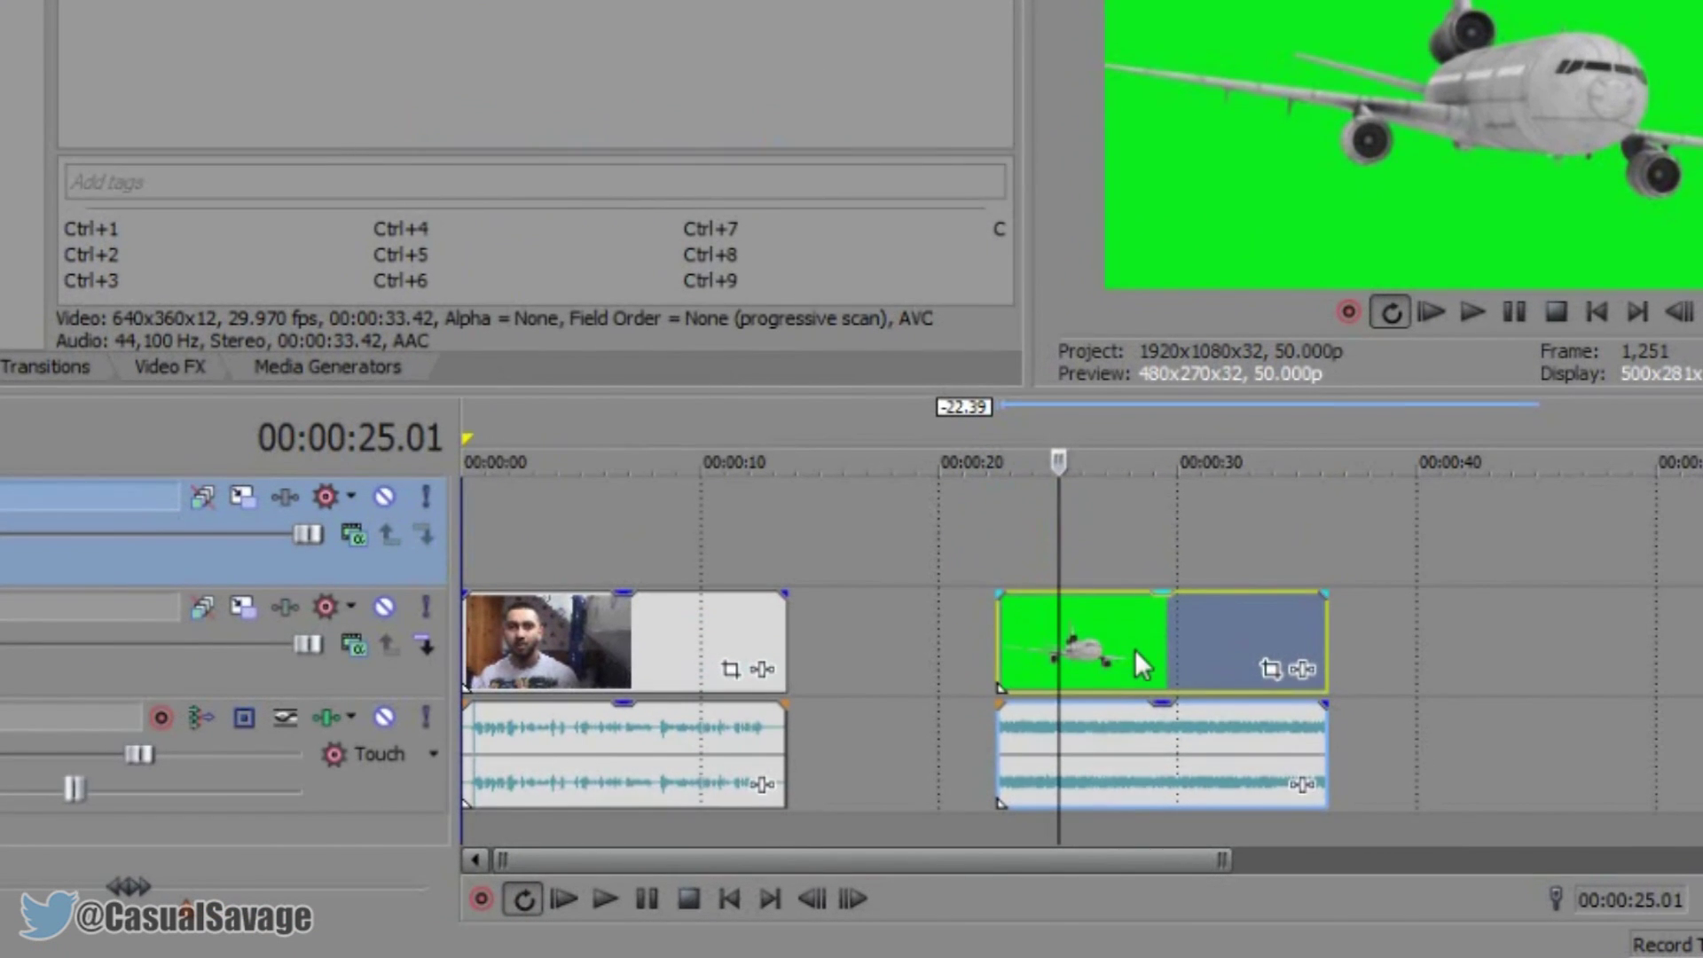
{"action": "left_click_drag", "start_coordinate": [1135, 651], "coordinate": [913, 488]}
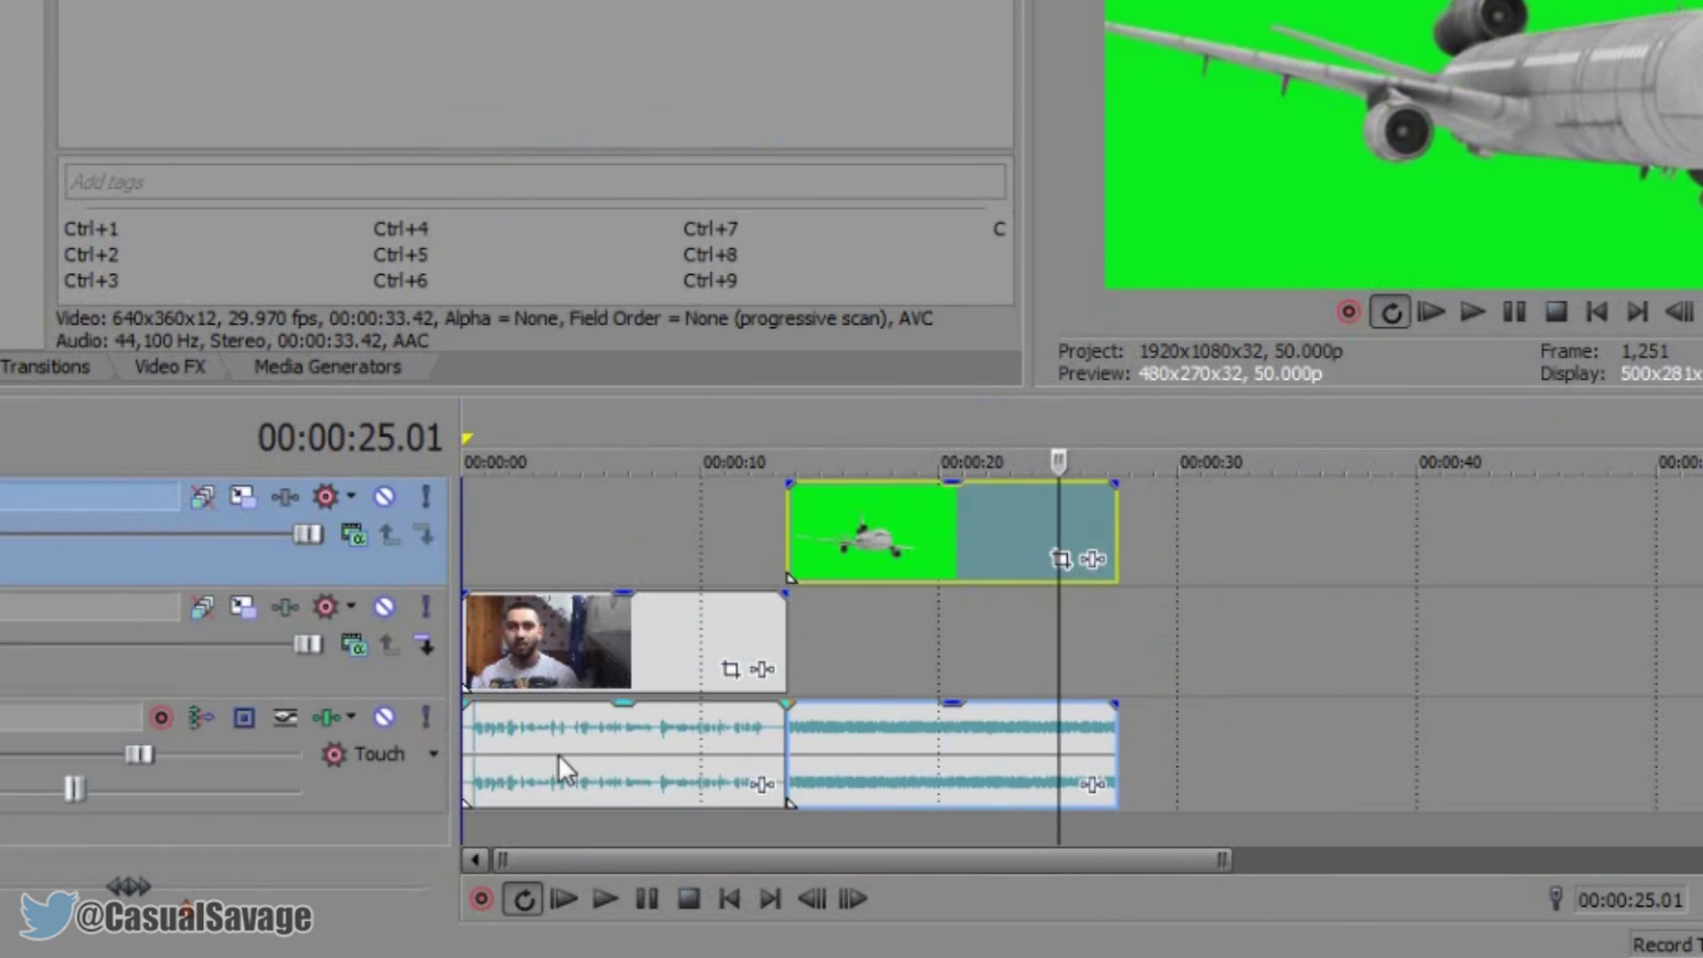
Insert a new audio track and move the airplane clip and its audio to 00:00:00.
{"action": "right_click", "coordinate": [428, 780]}
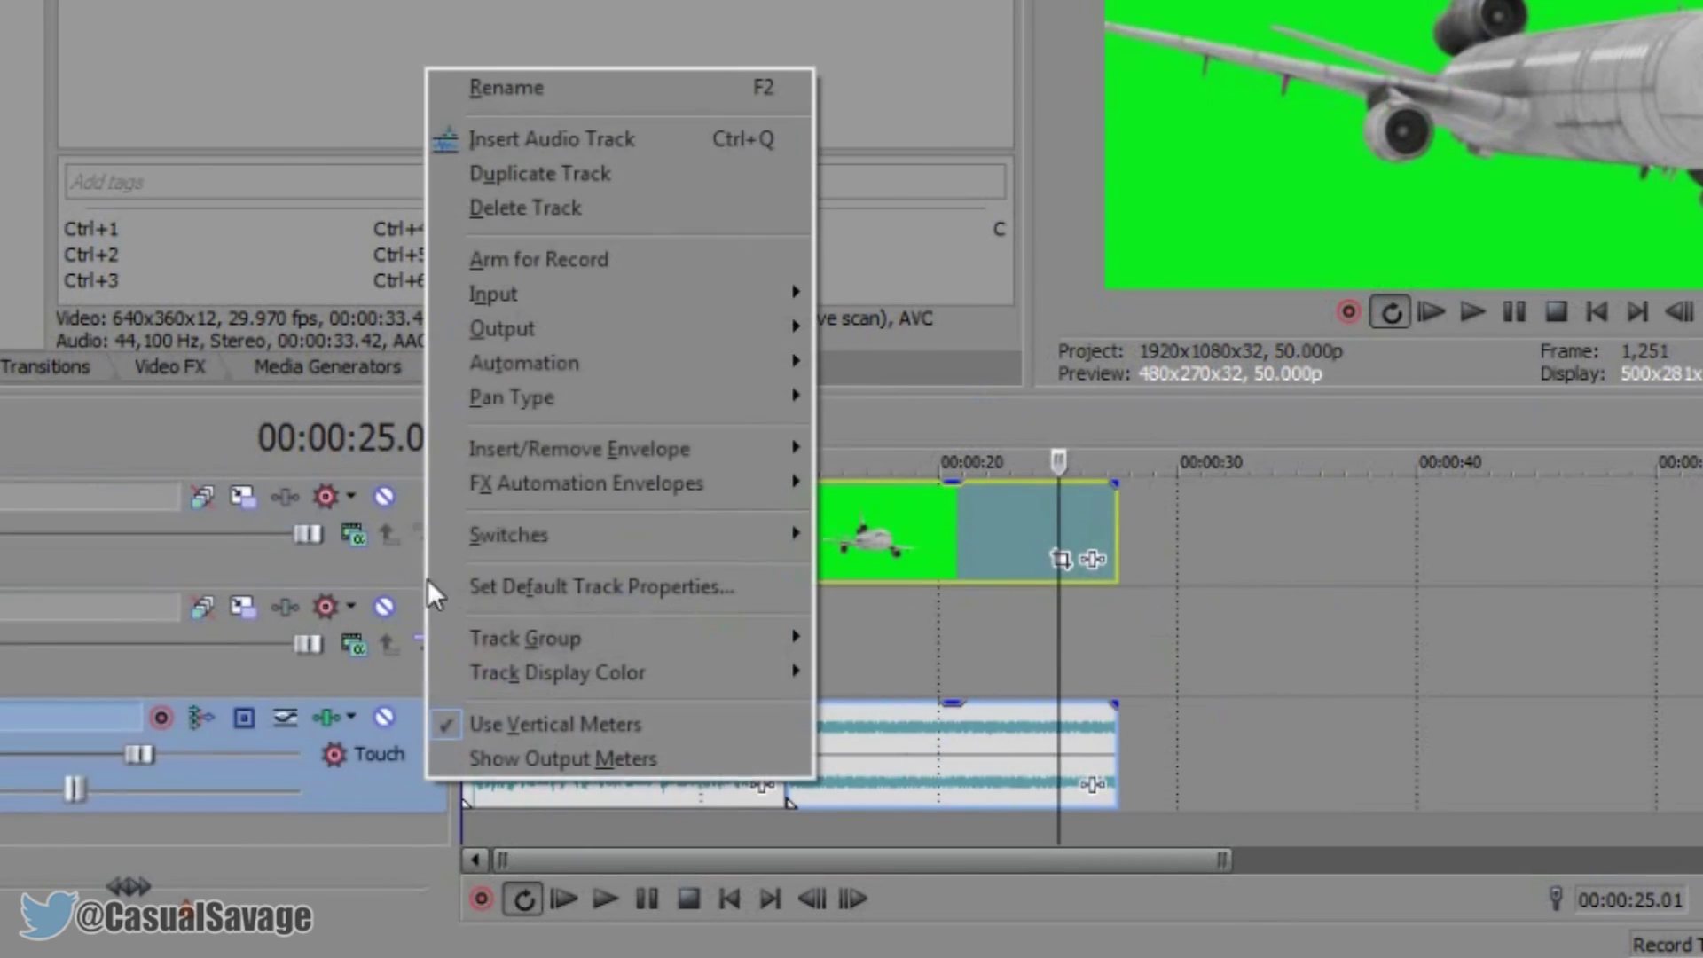
{"action": "left_click", "coordinate": [599, 139]}
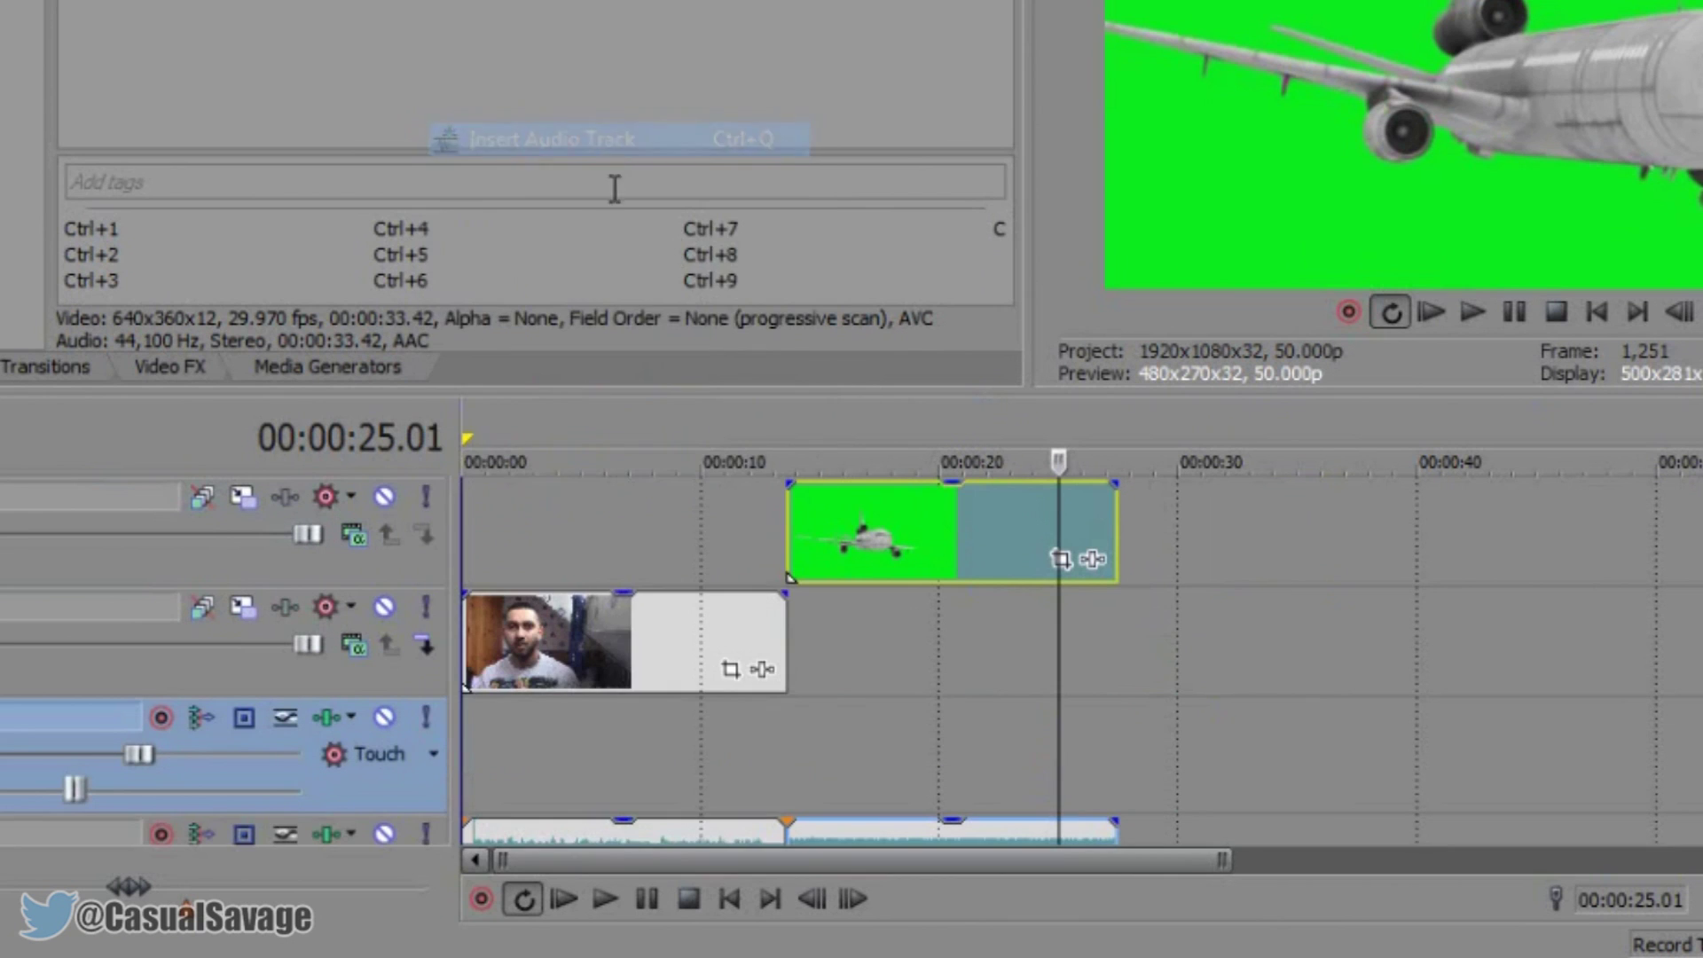
{"action": "left_click", "coordinate": [880, 844]}
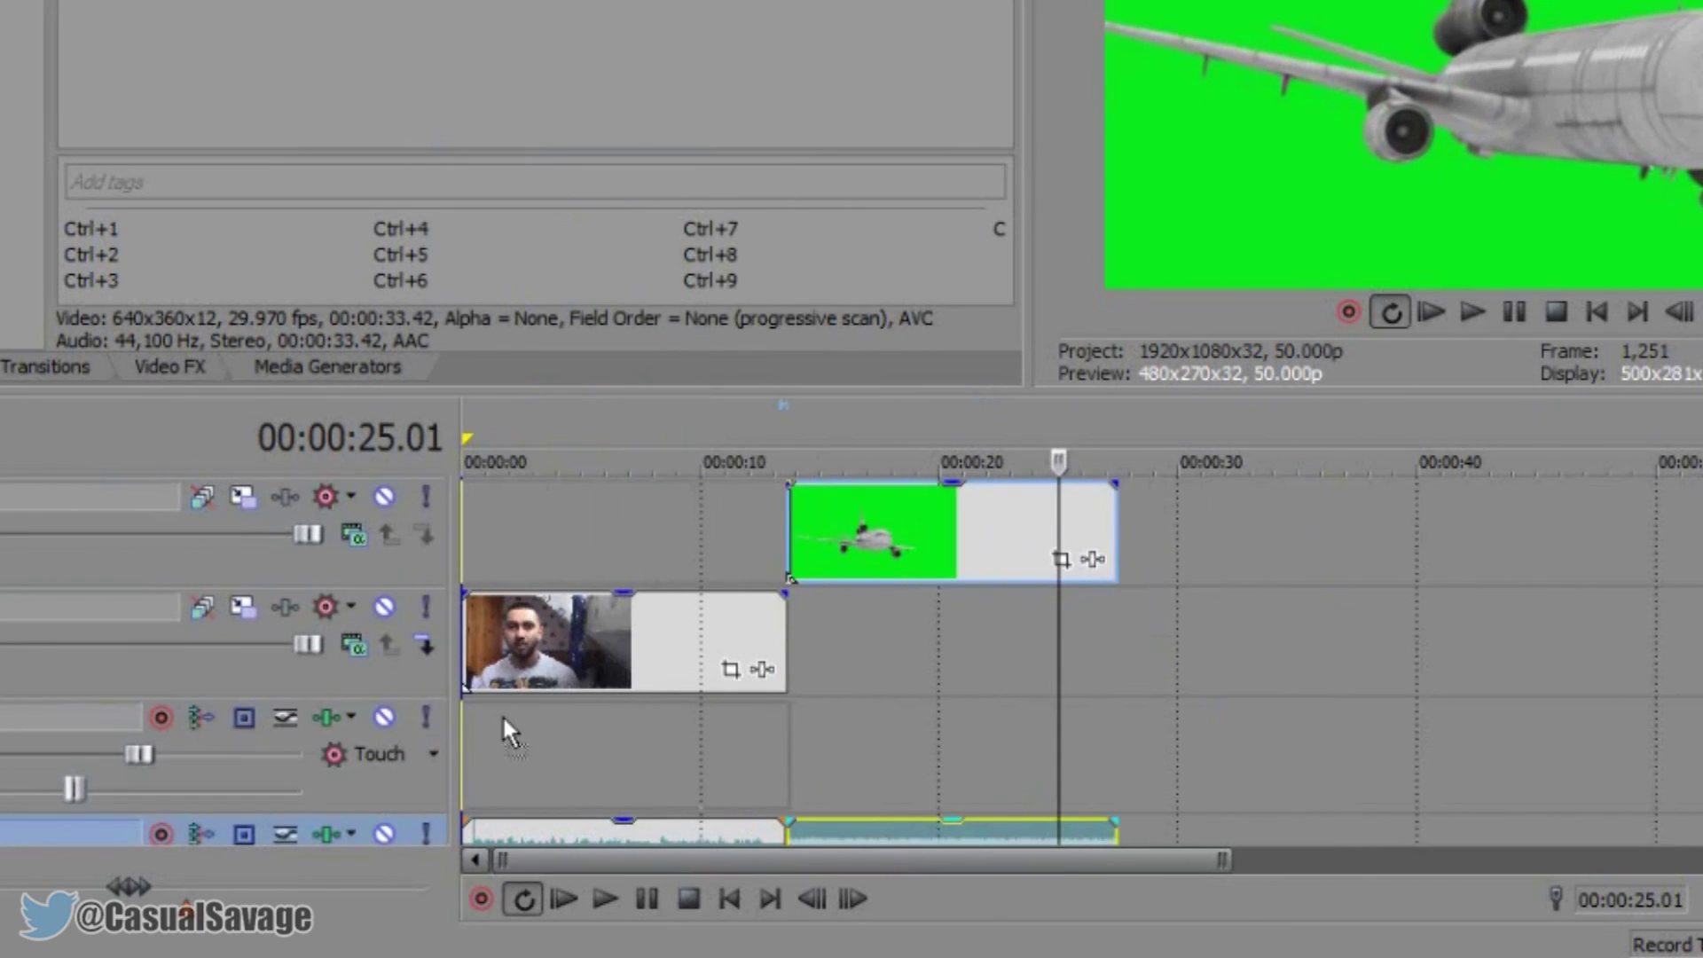
{"action": "left_click_drag", "start_coordinate": [880, 844], "coordinate": [502, 715]}
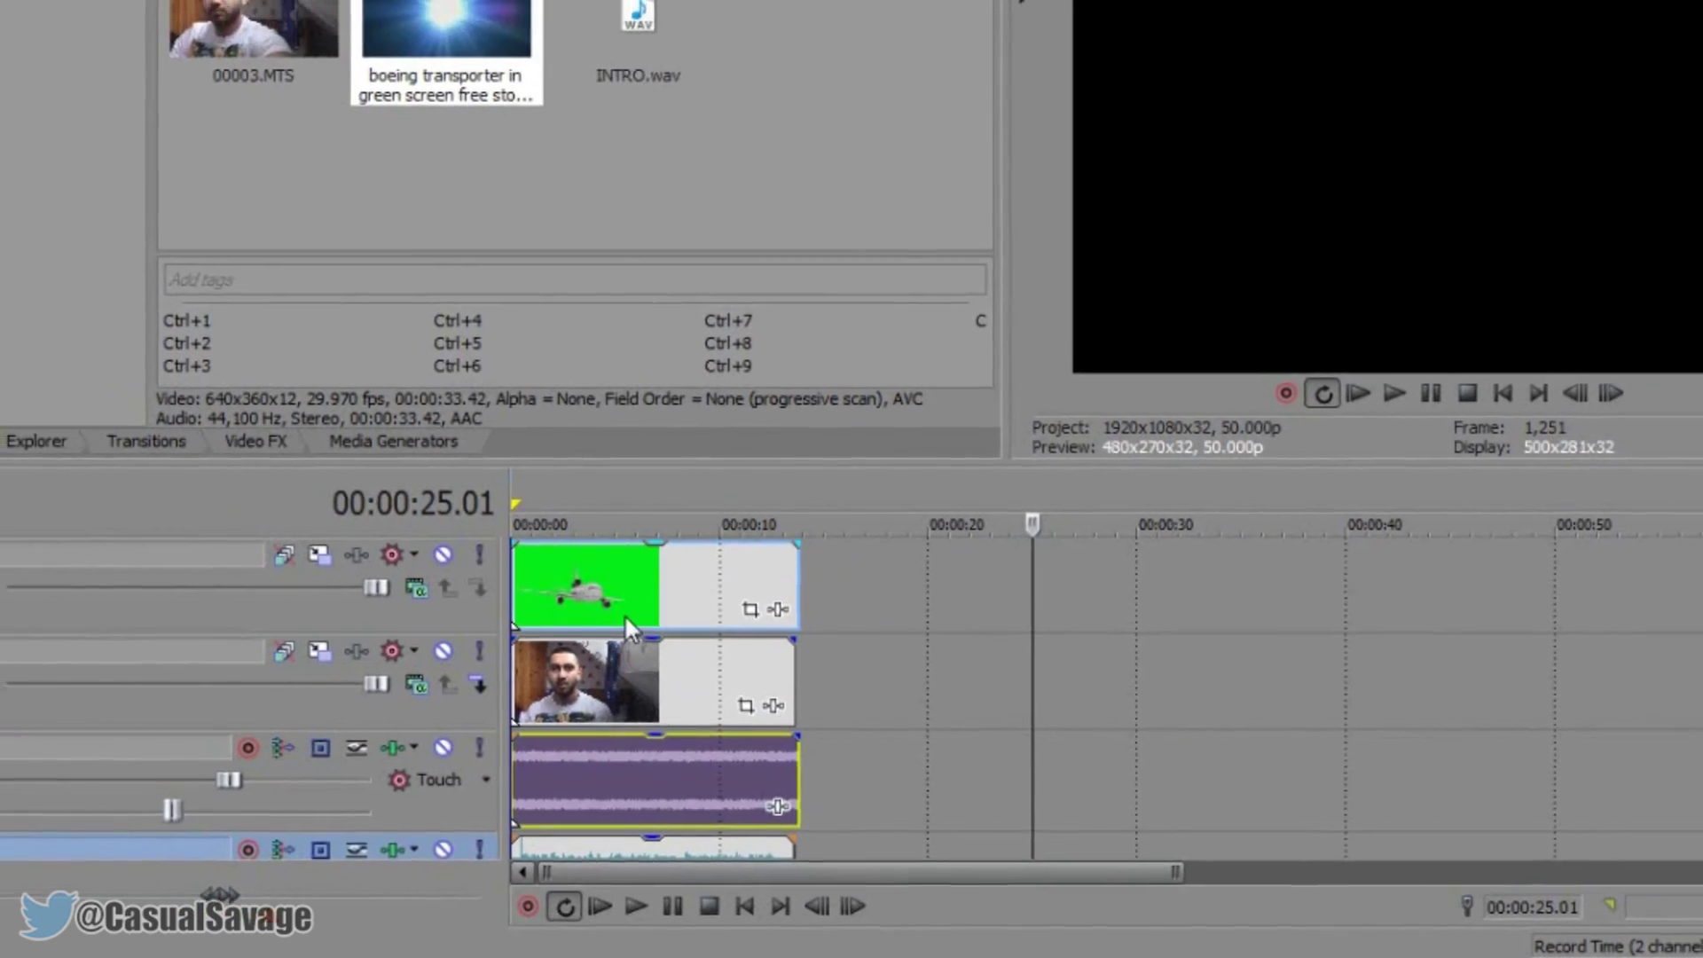
{"action": "left_click", "coordinate": [580, 596]}
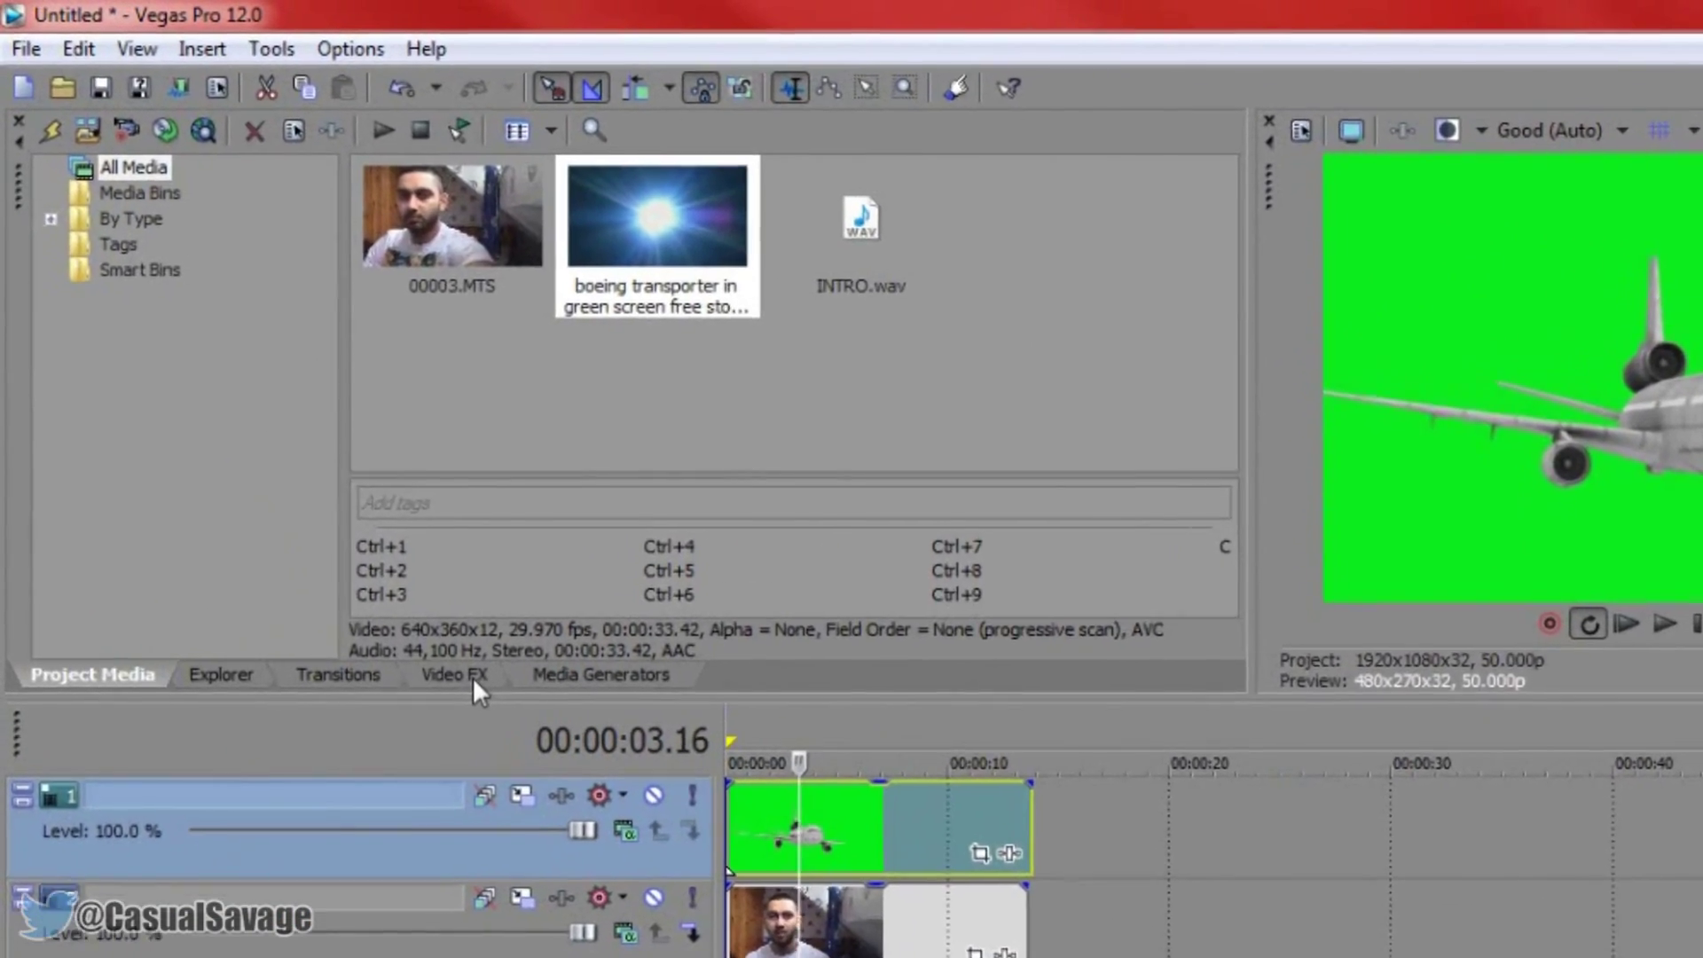
Restore the Default window layout and apply the Chroma Keyer (Default) preset to the airplane clip.
{"action": "left_click", "coordinate": [368, 527]}
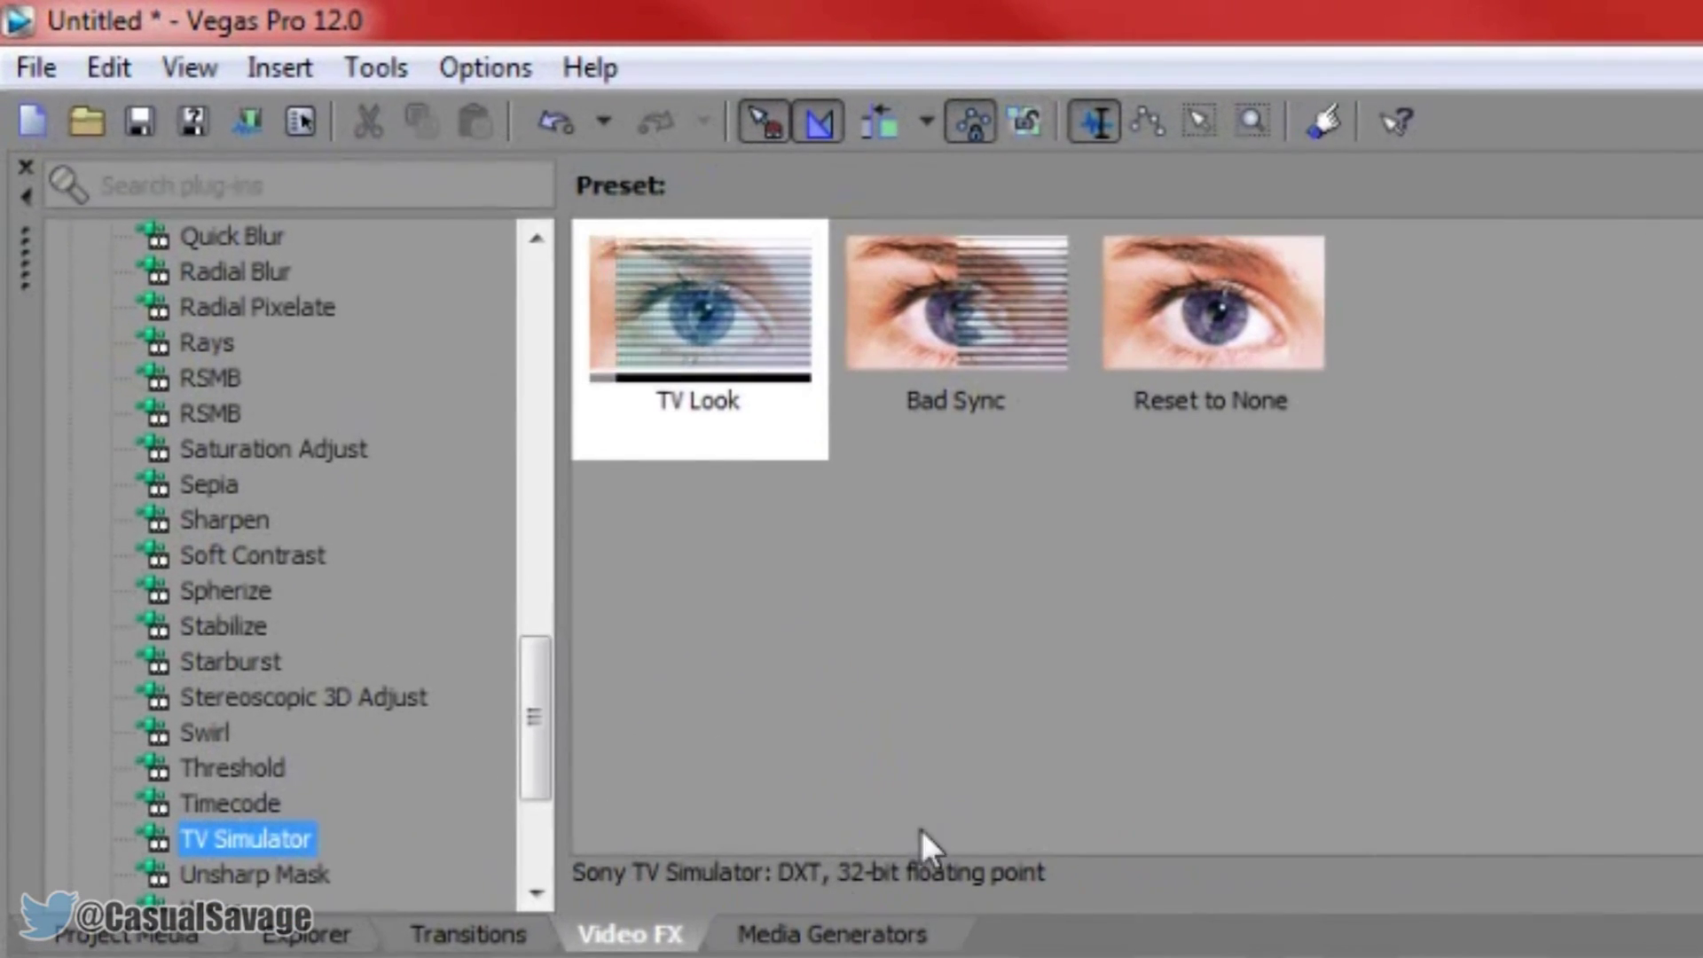
{"action": "left_click", "coordinate": [188, 67]}
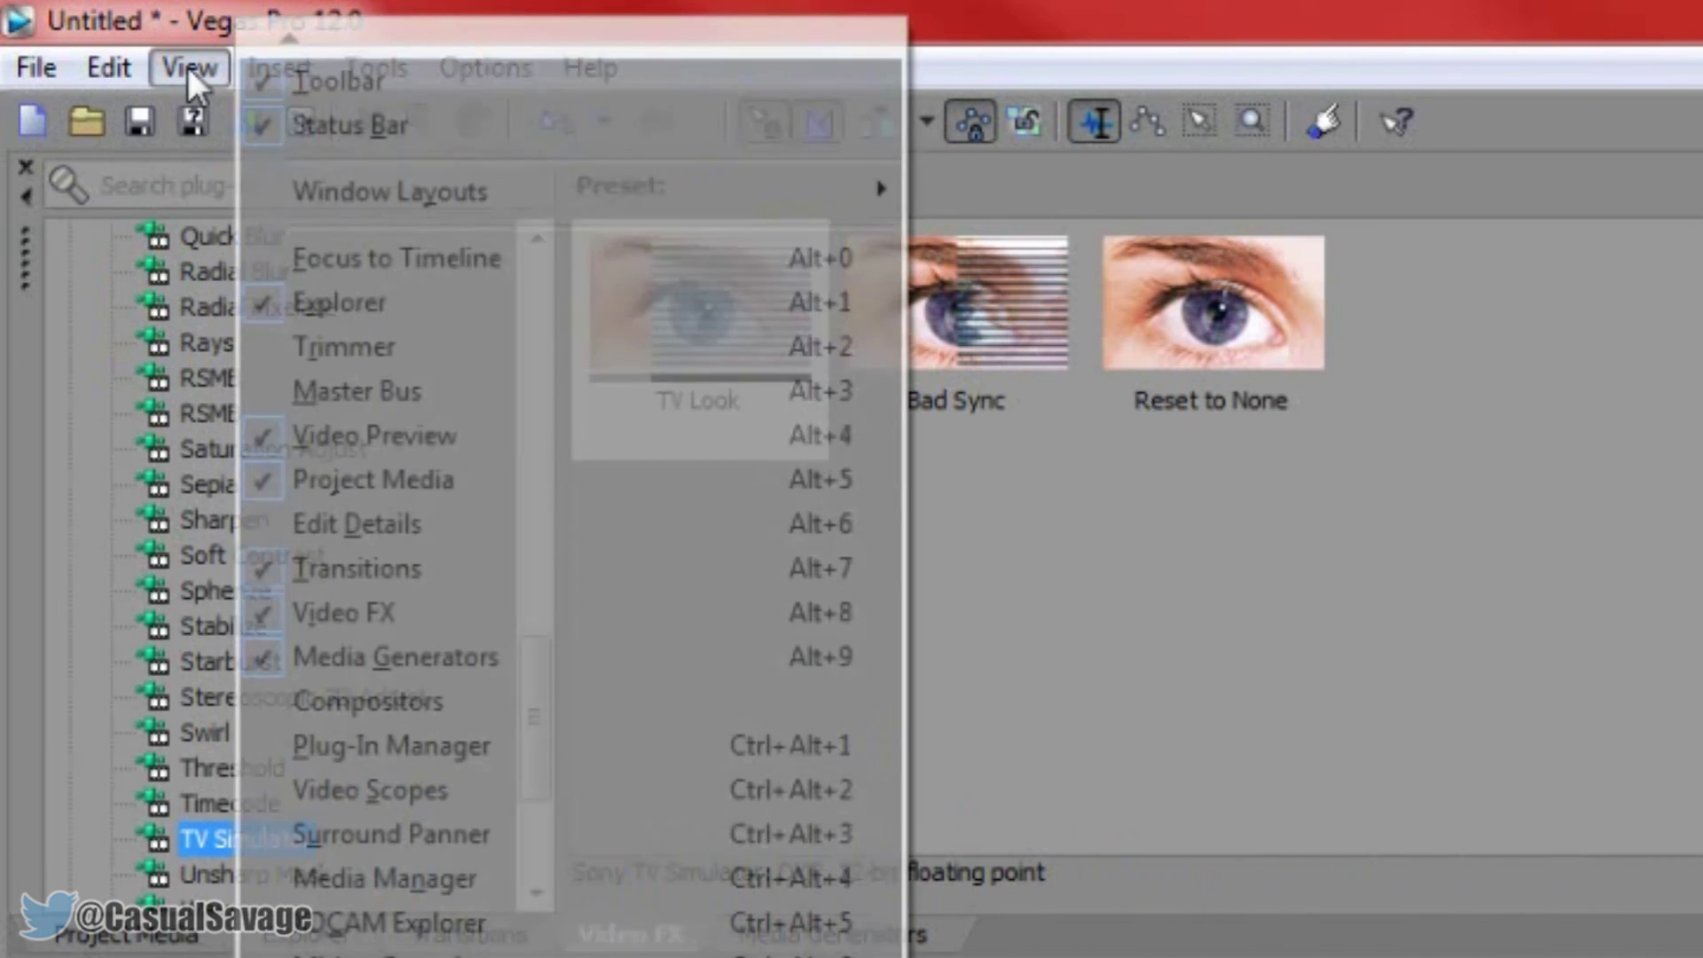
{"action": "mouse_move", "coordinate": [779, 193]}
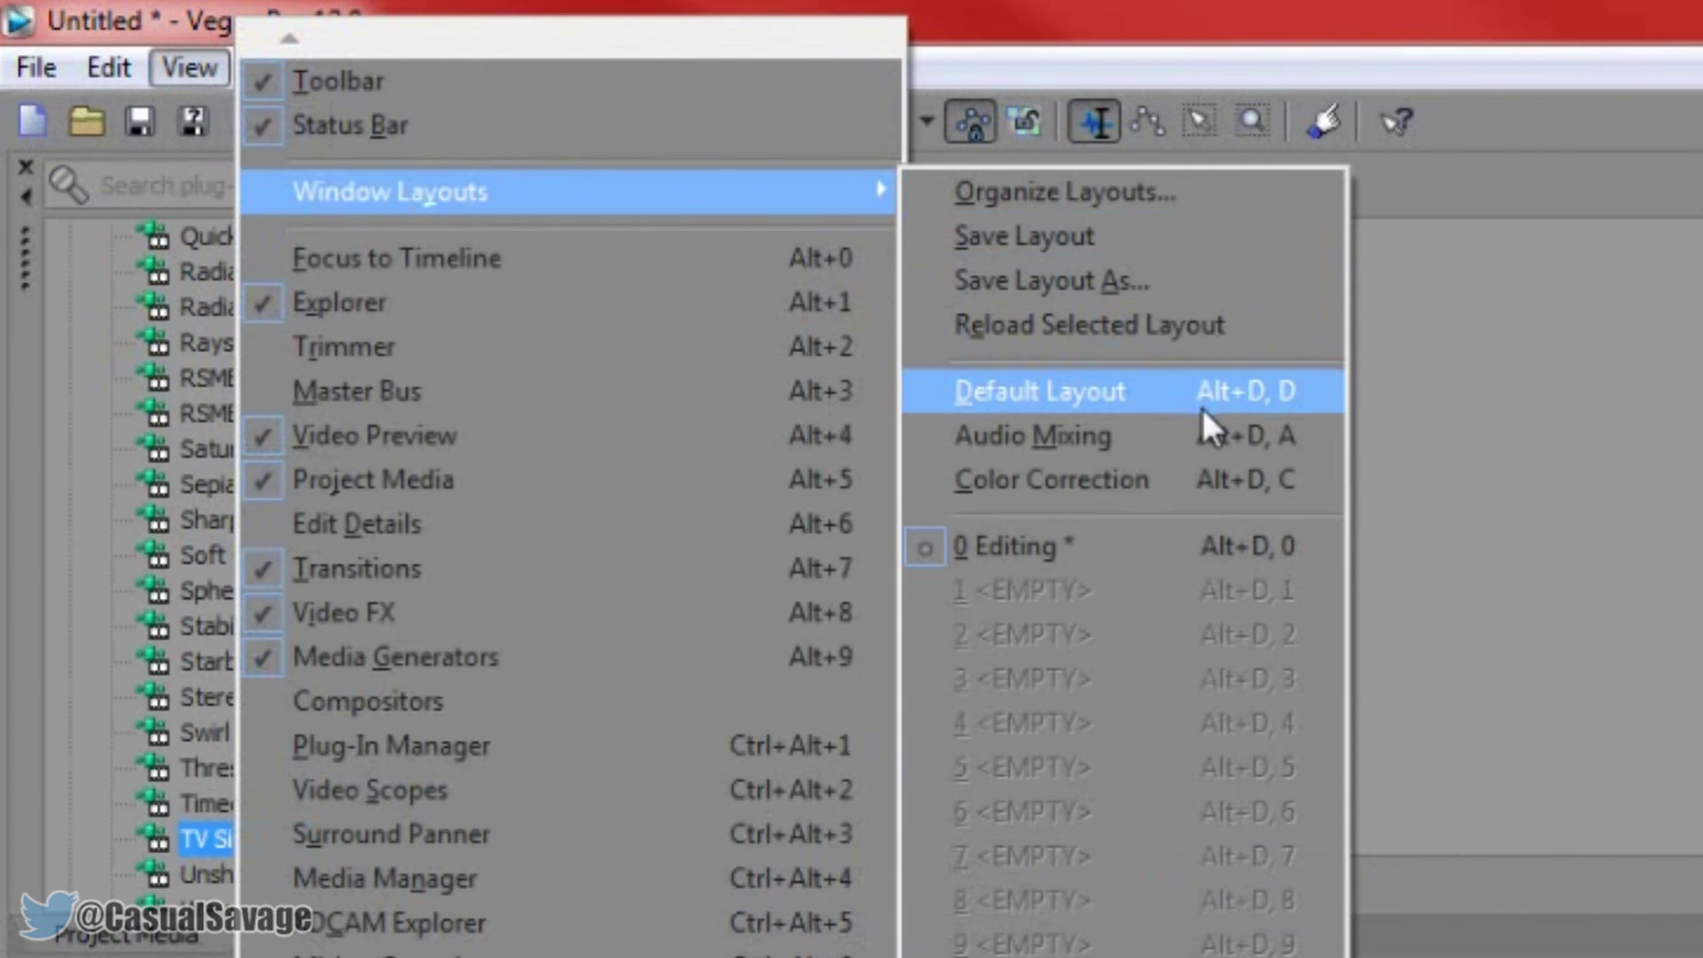
{"action": "left_click", "coordinate": [1266, 408]}
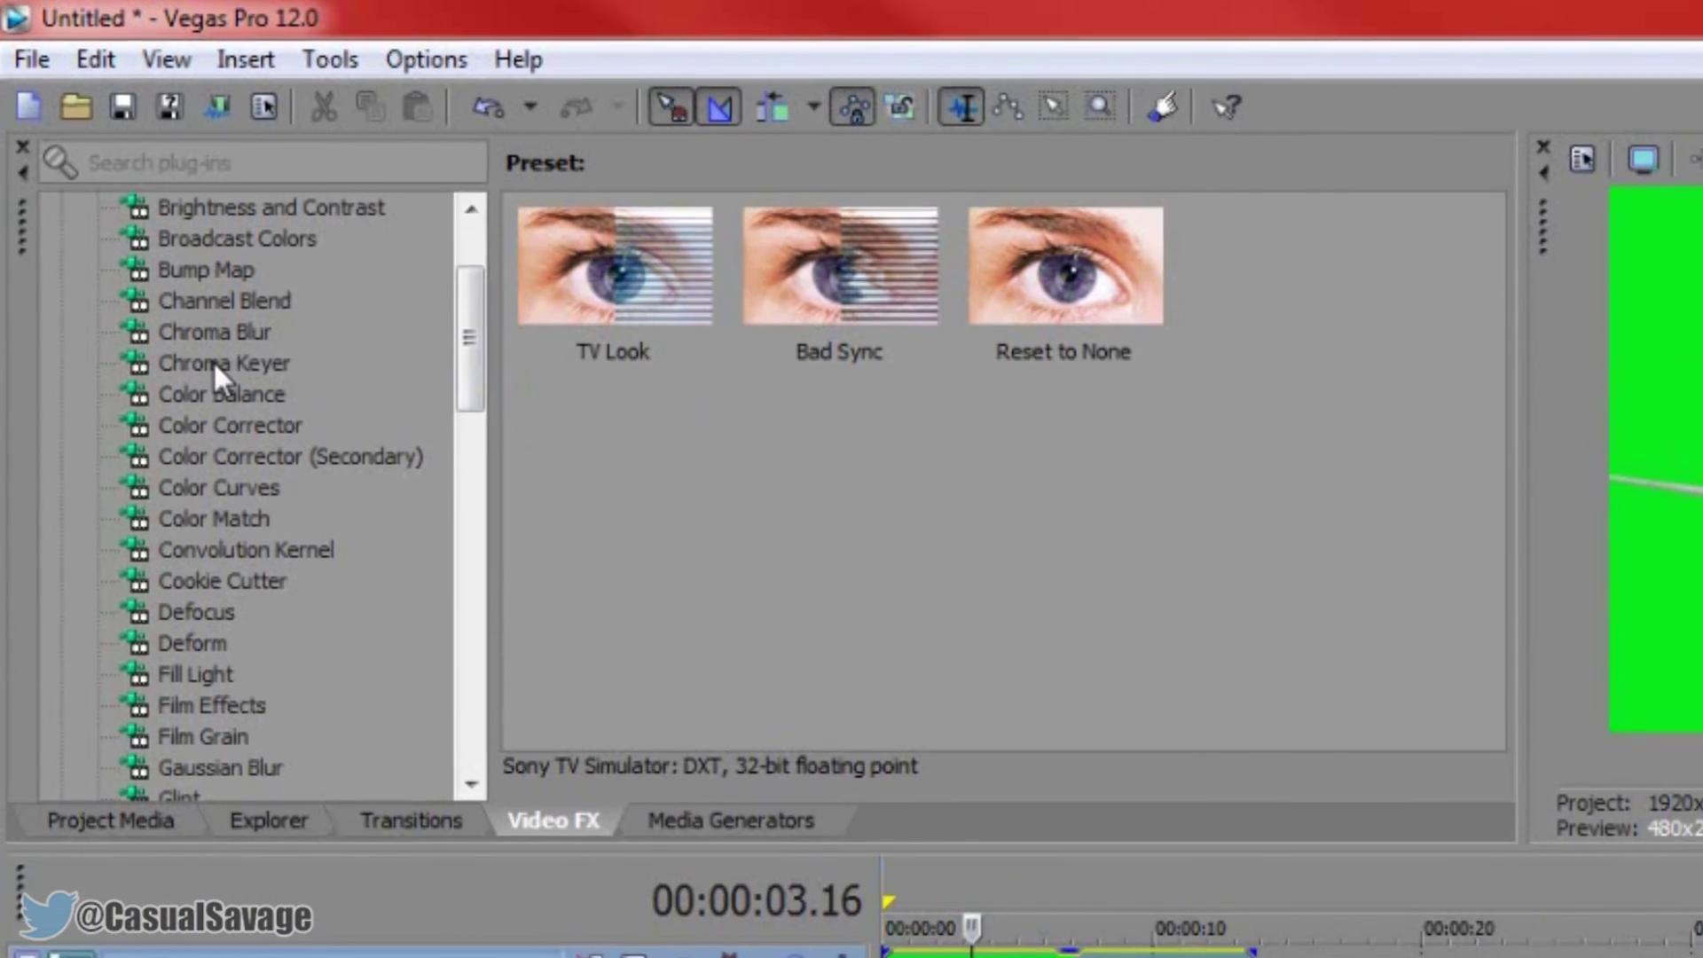
{"action": "left_click", "coordinate": [251, 413]}
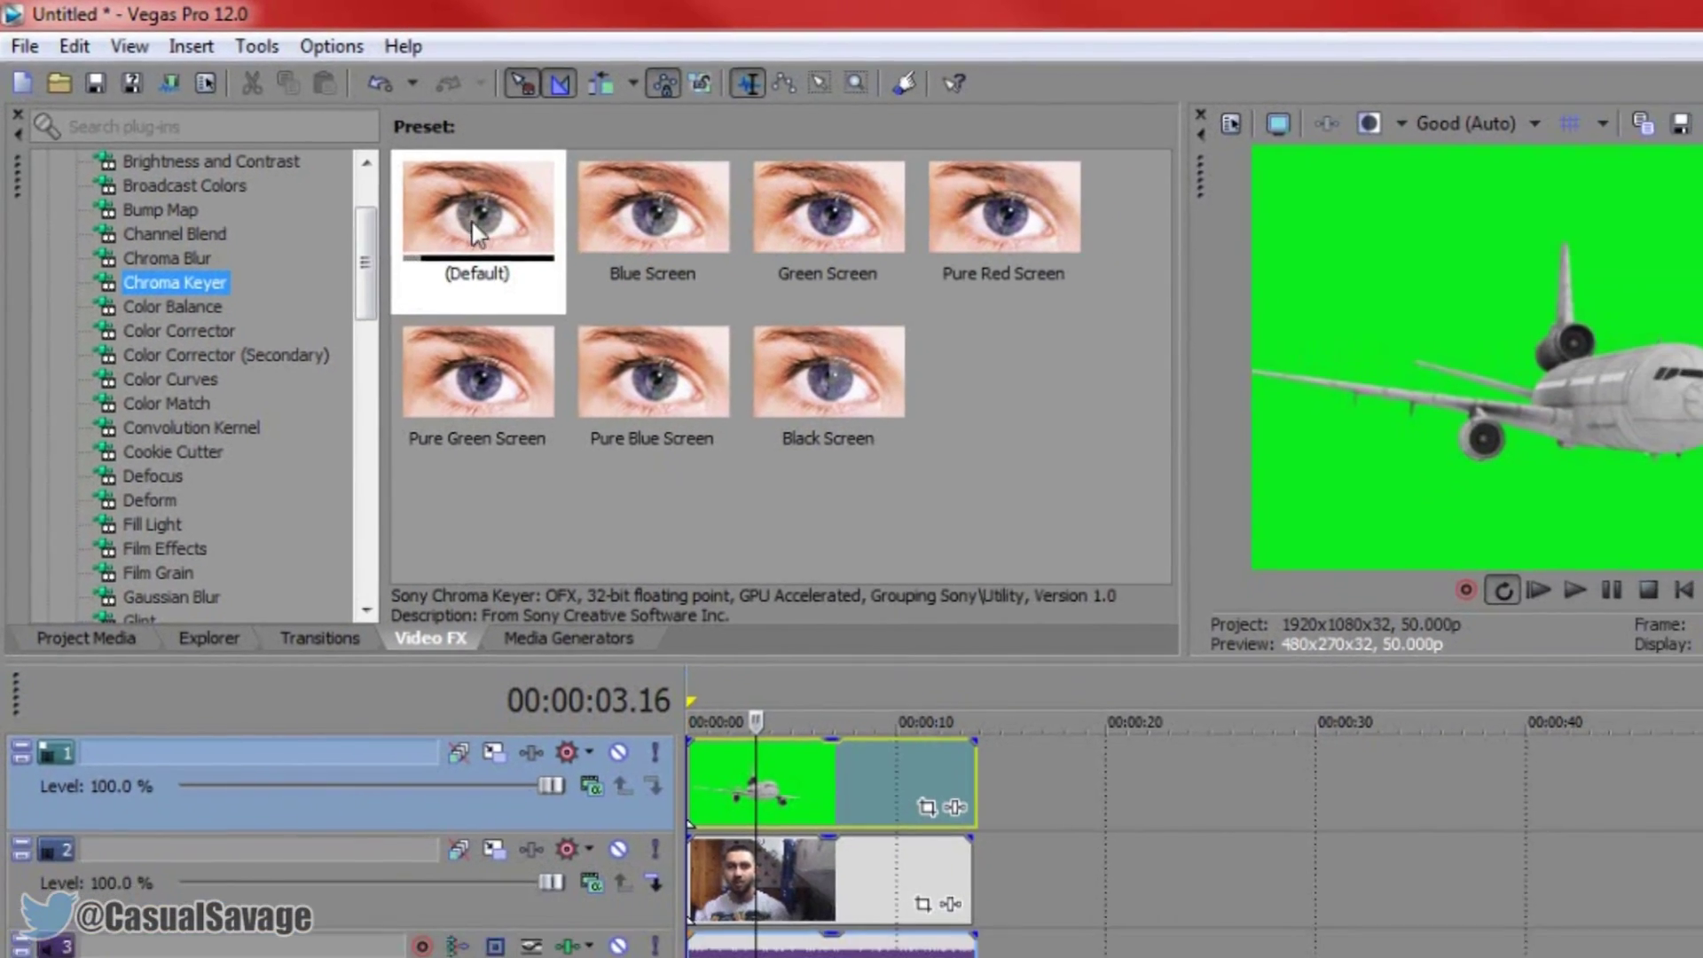
{"action": "left_click_drag", "start_coordinate": [537, 239], "coordinate": [866, 868]}
Sample the green screen with the eyedropper as the Chroma Keyer colour (124, 0.94, 0.93).
{"action": "left_click_drag", "start_coordinate": [637, 641], "coordinate": [637, 640]}
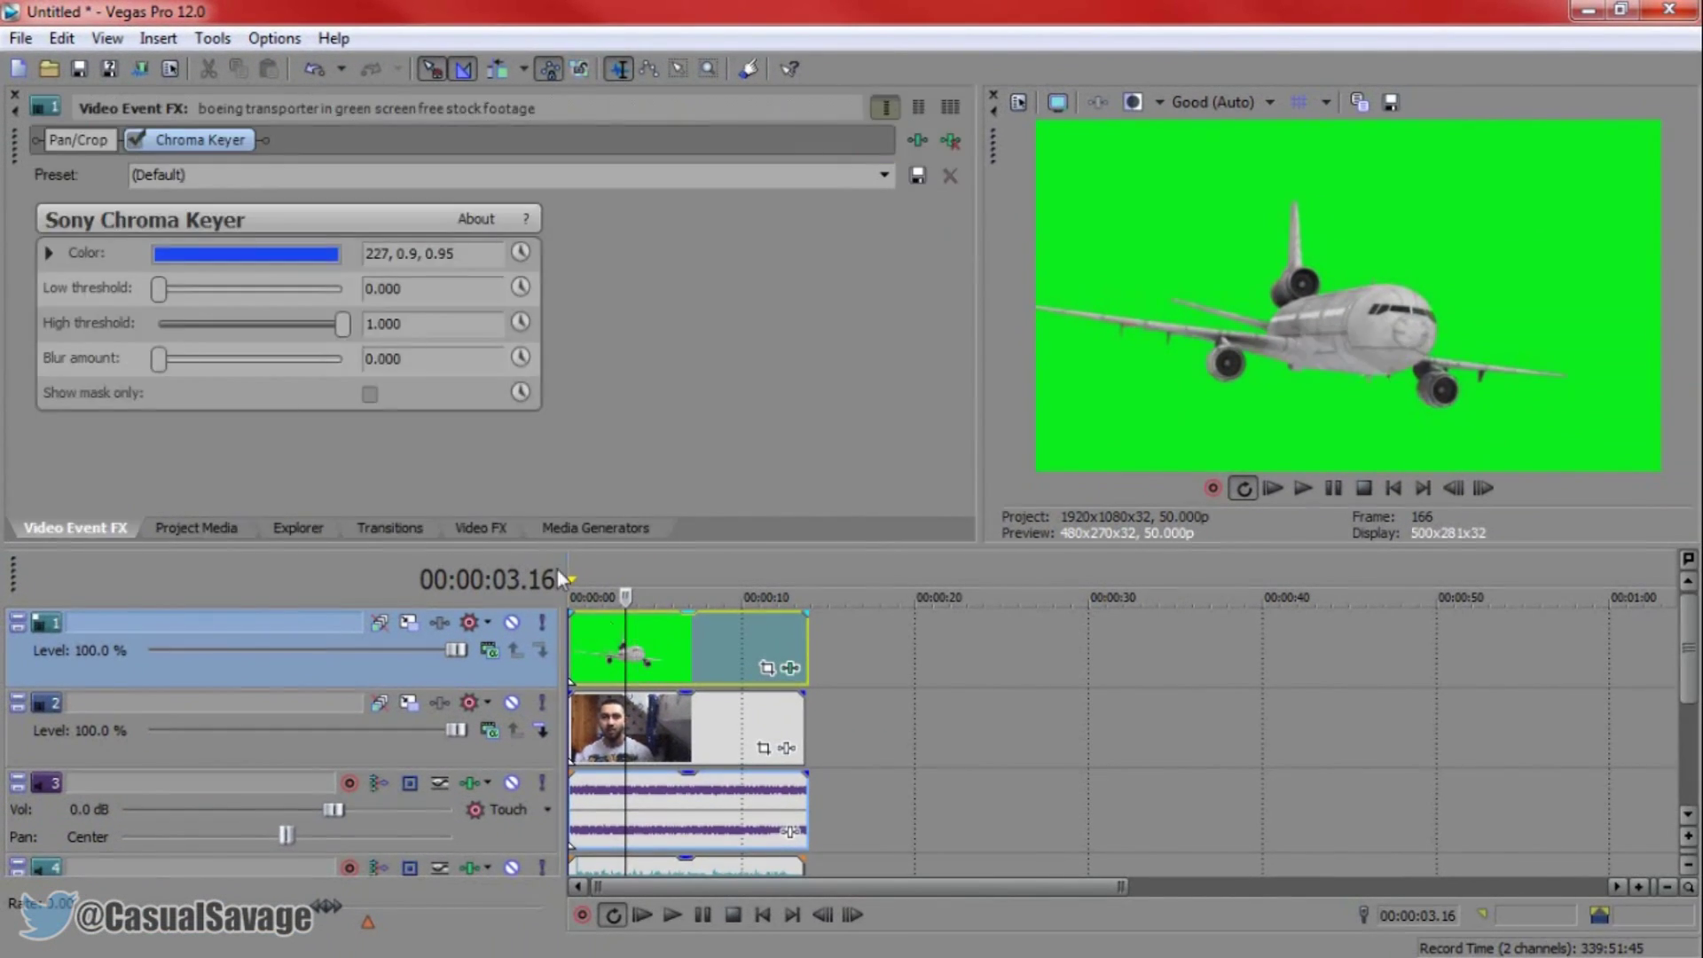
{"action": "left_click", "coordinate": [268, 257]}
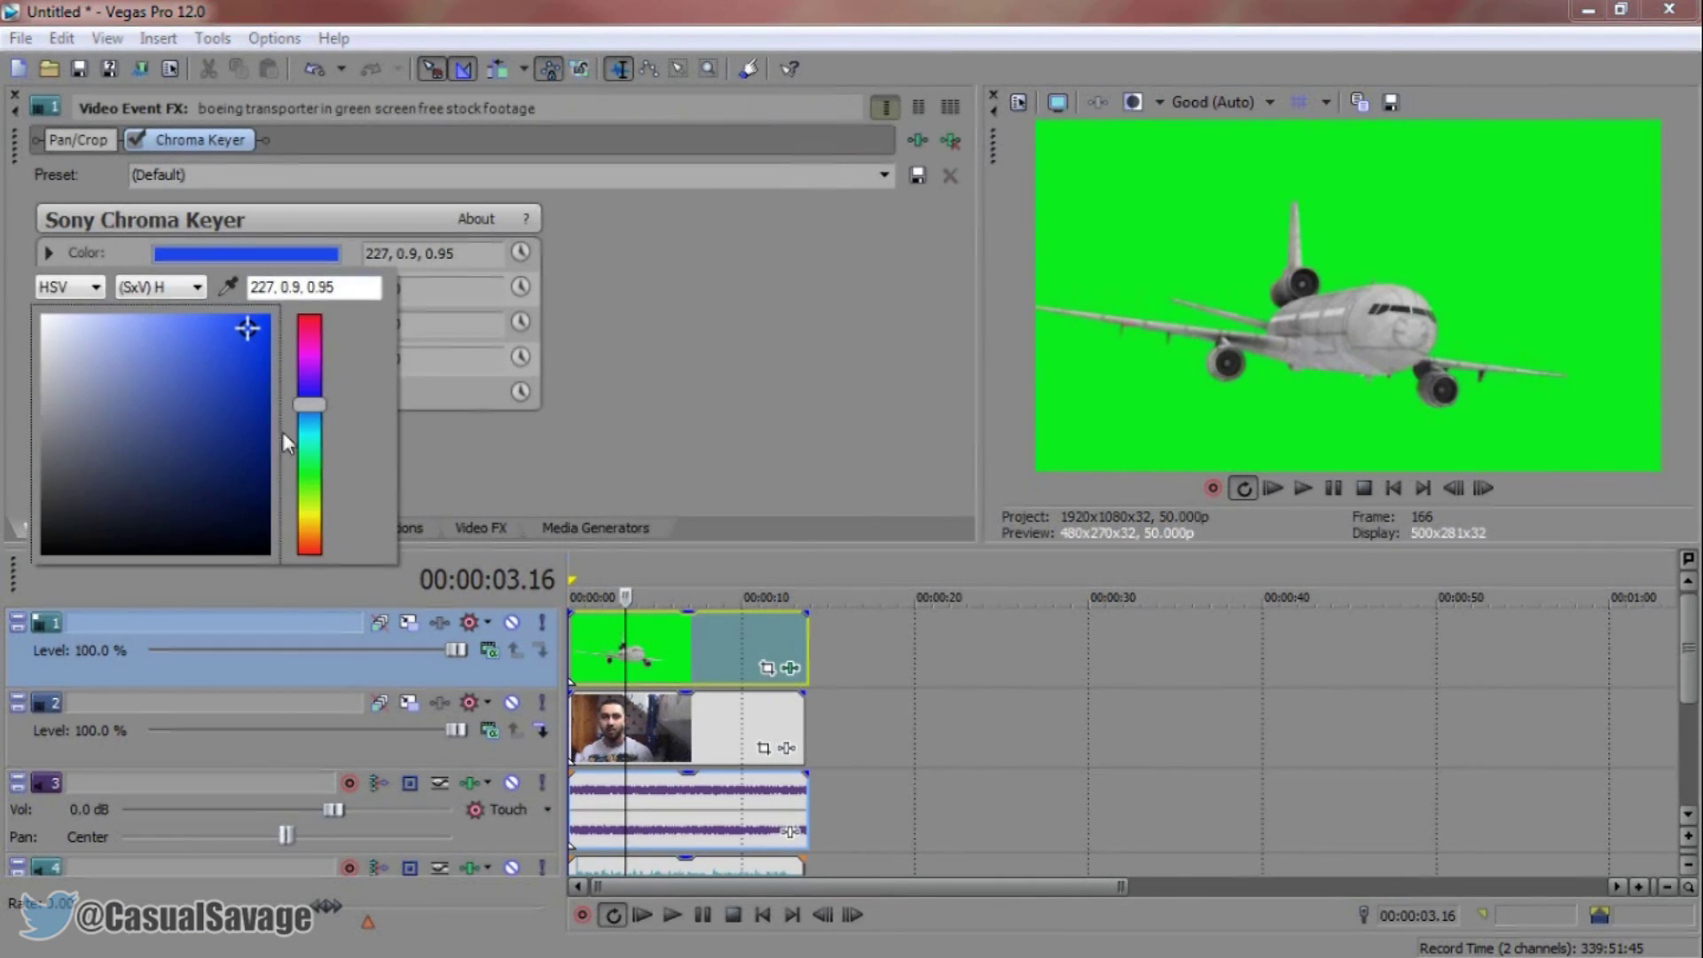
{"action": "left_click", "coordinate": [228, 286]}
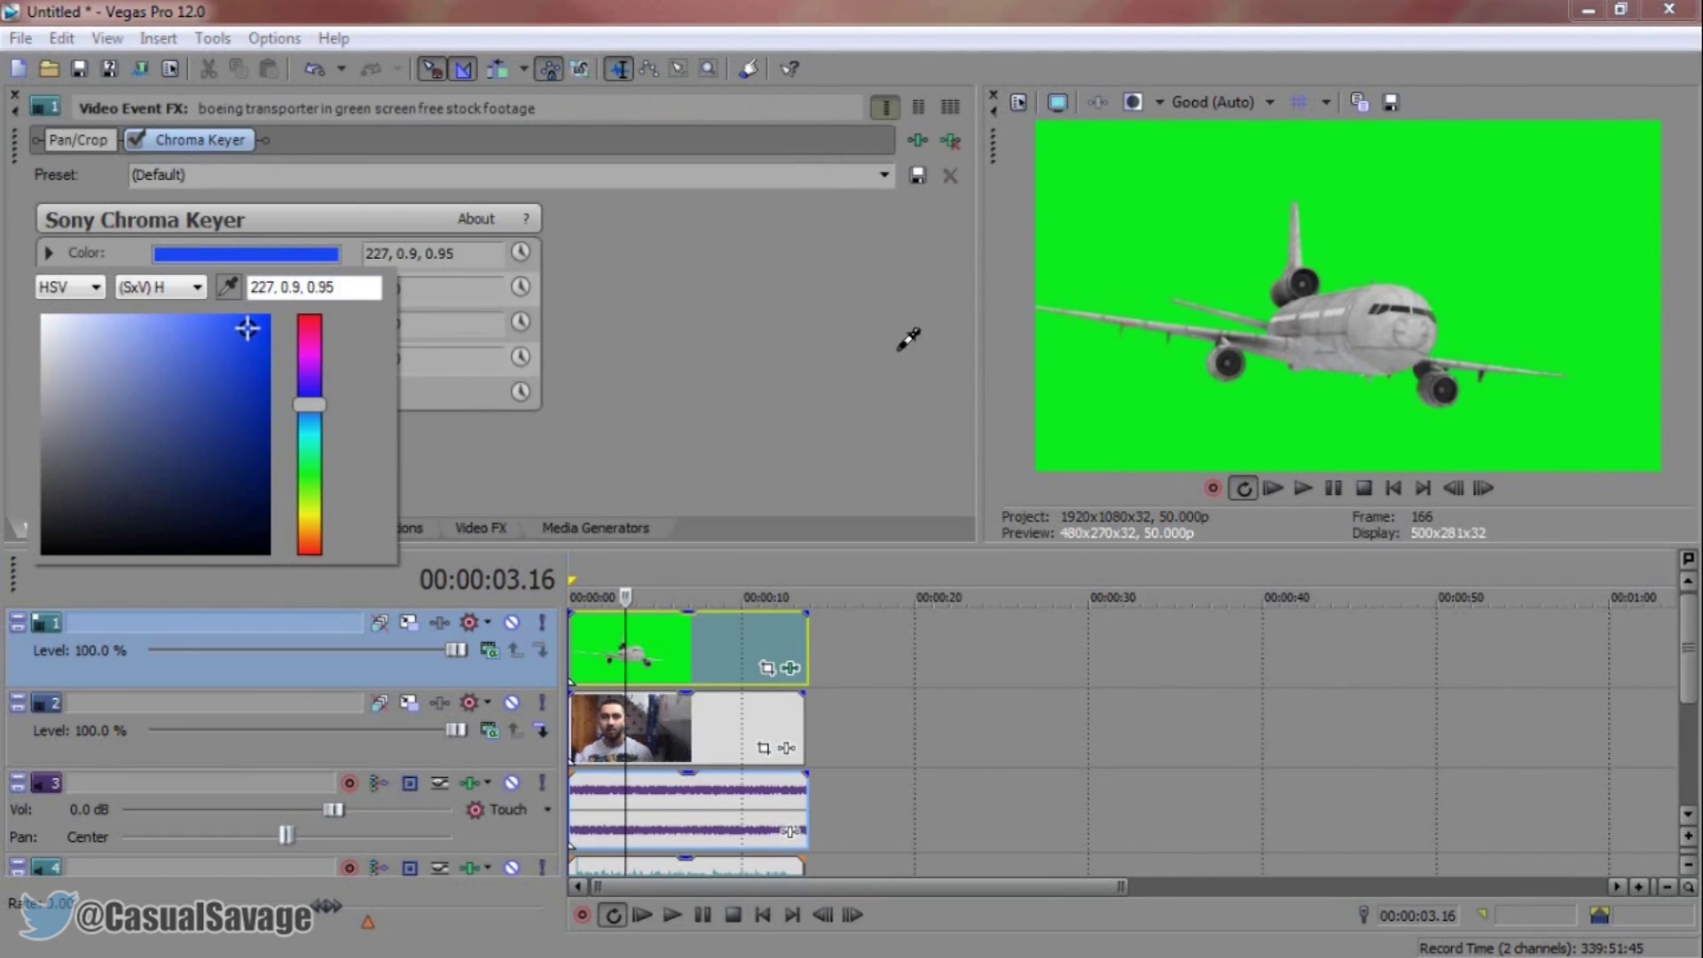
{"action": "left_click", "coordinate": [1116, 423]}
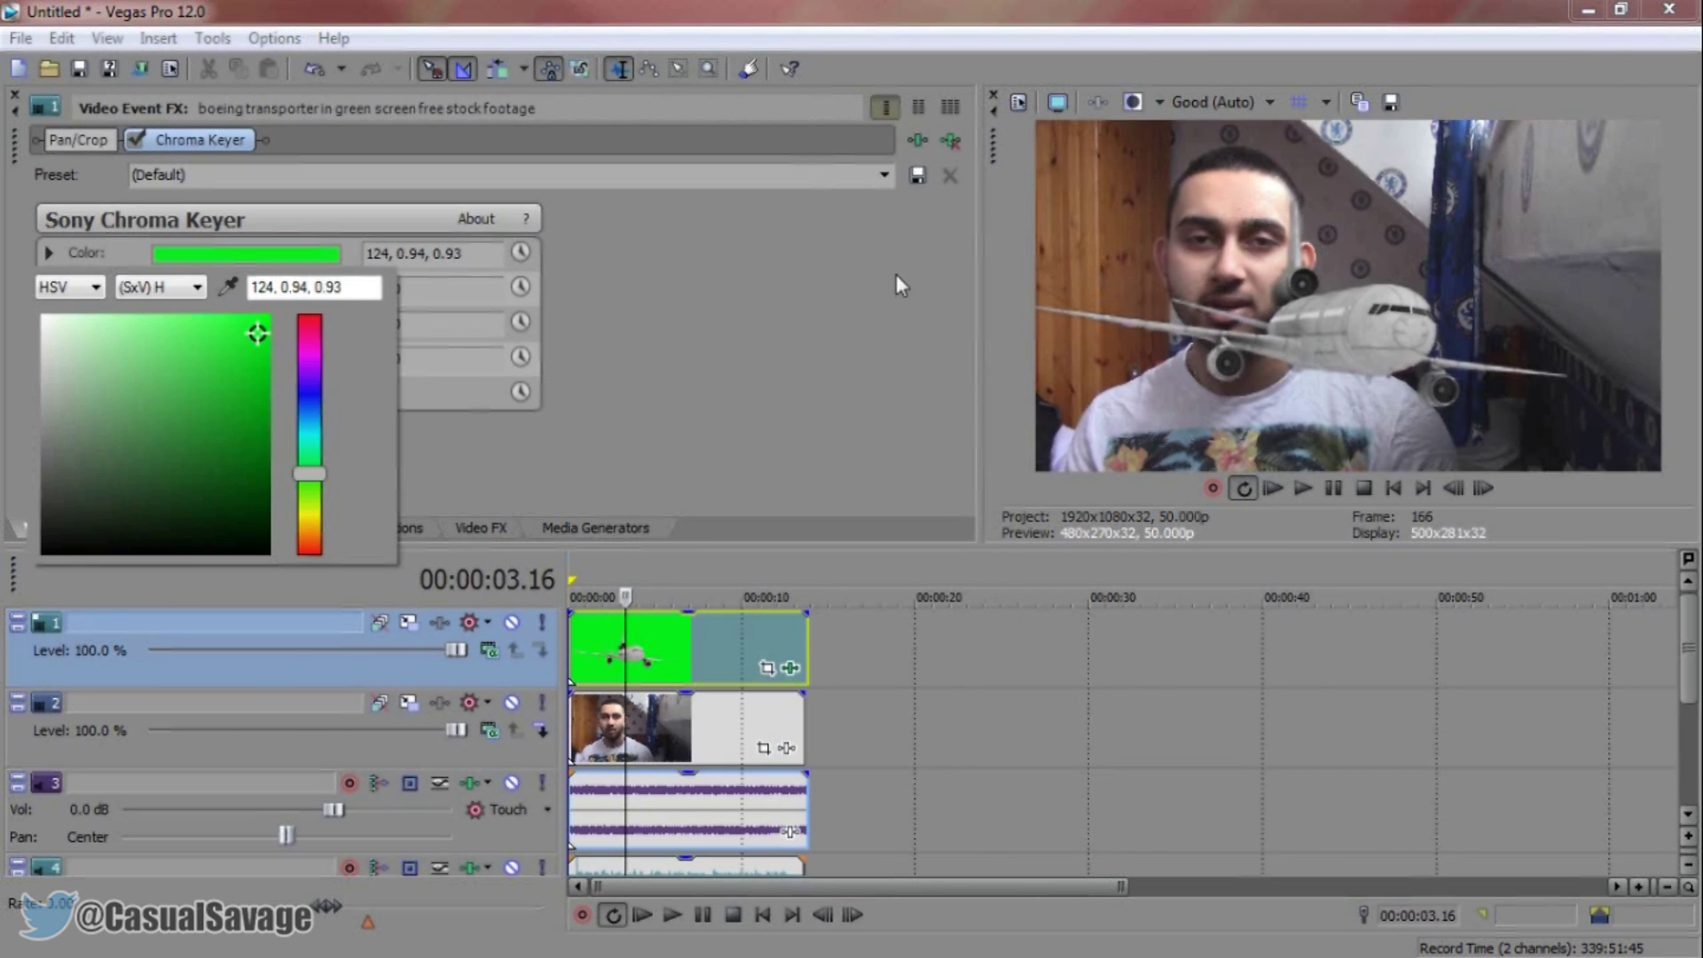
{"action": "left_click", "coordinate": [321, 128]}
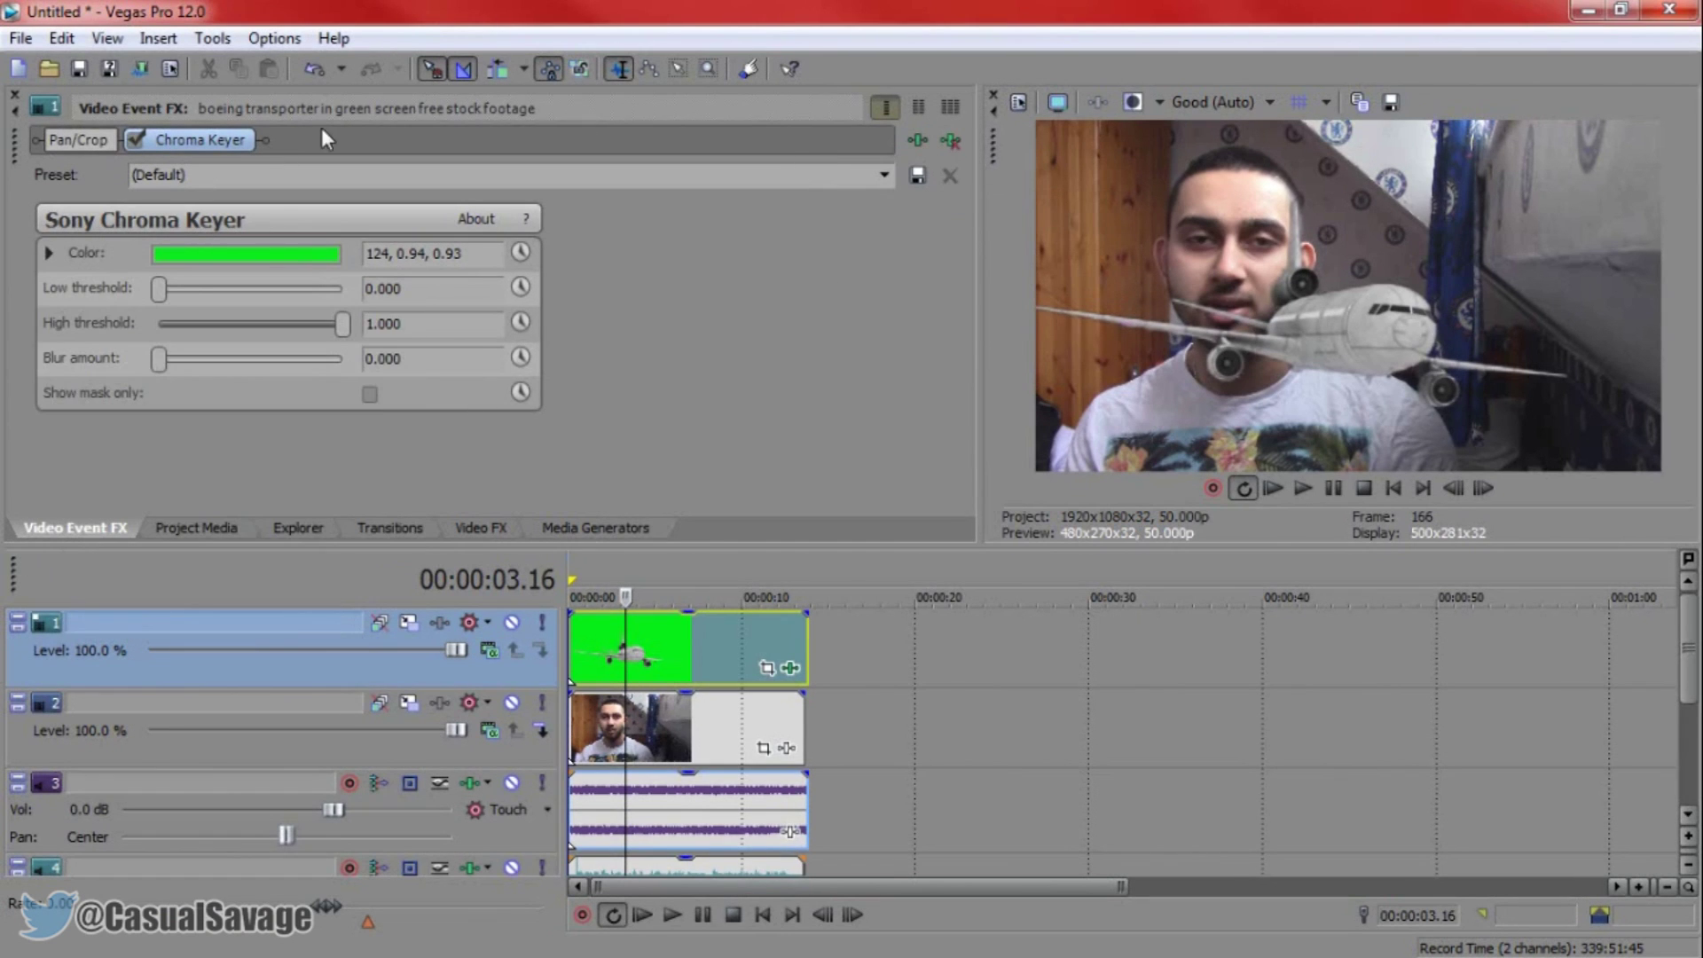
{"action": "left_click", "coordinate": [14, 94]}
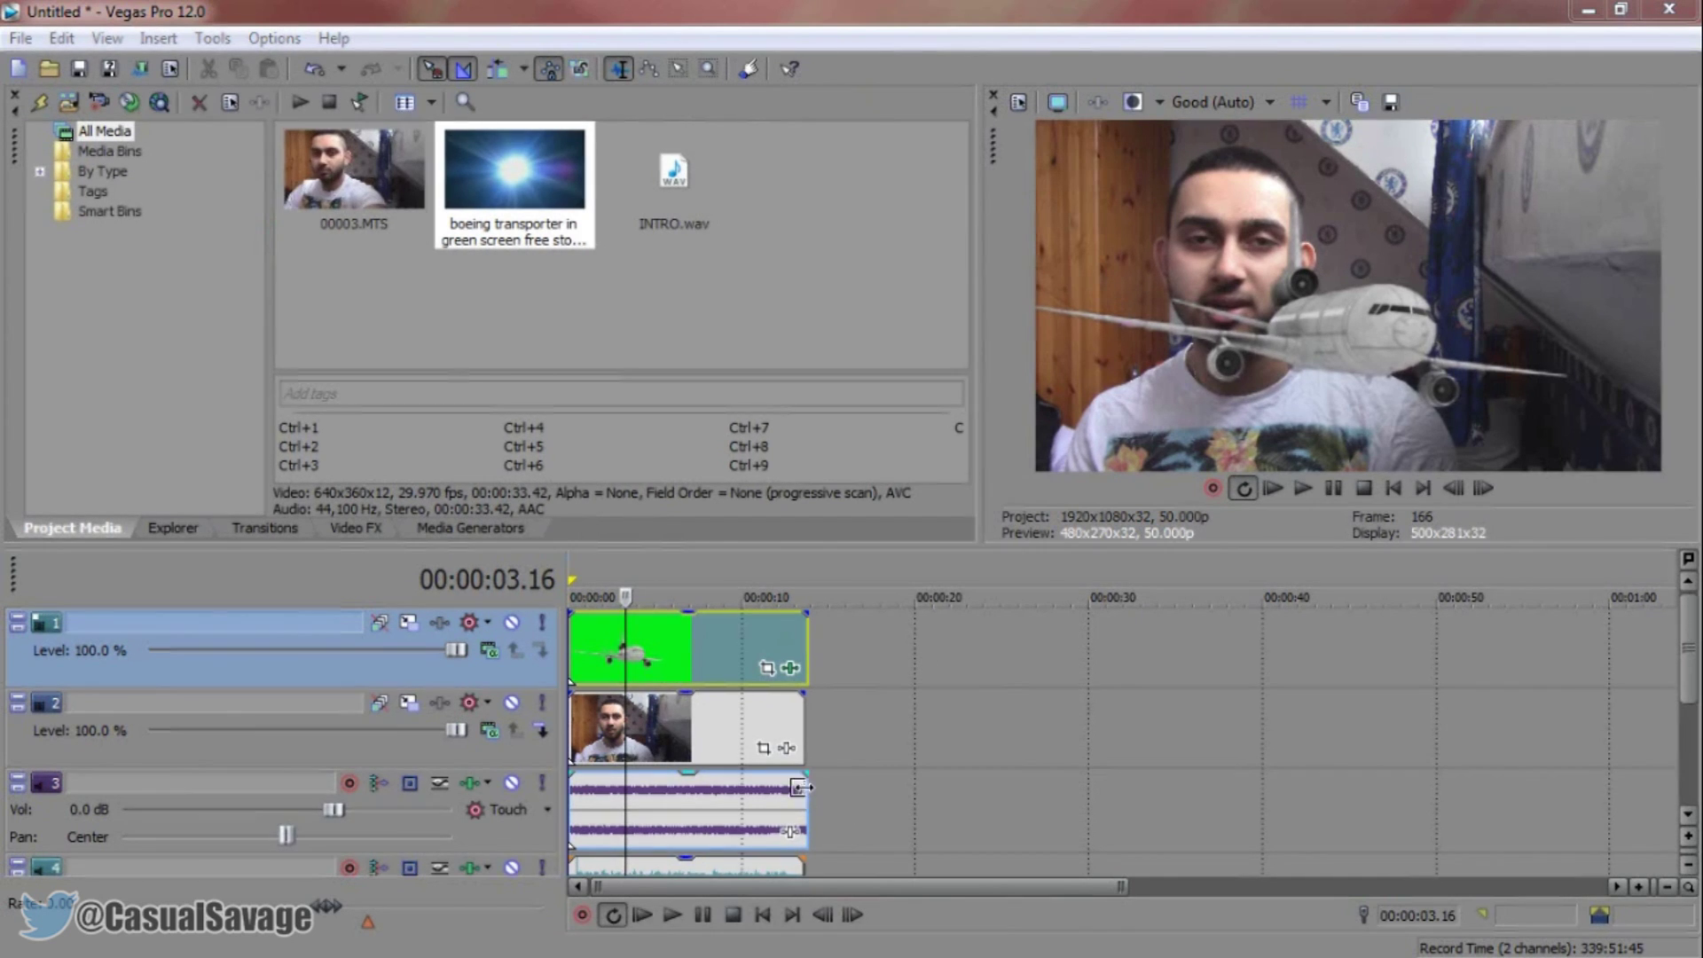
Preview the project and retime the airplane clip and audio to start at 03.44.
{"action": "left_click_drag", "start_coordinate": [606, 672], "coordinate": [715, 653]}
{"action": "left_click", "coordinate": [604, 813]}
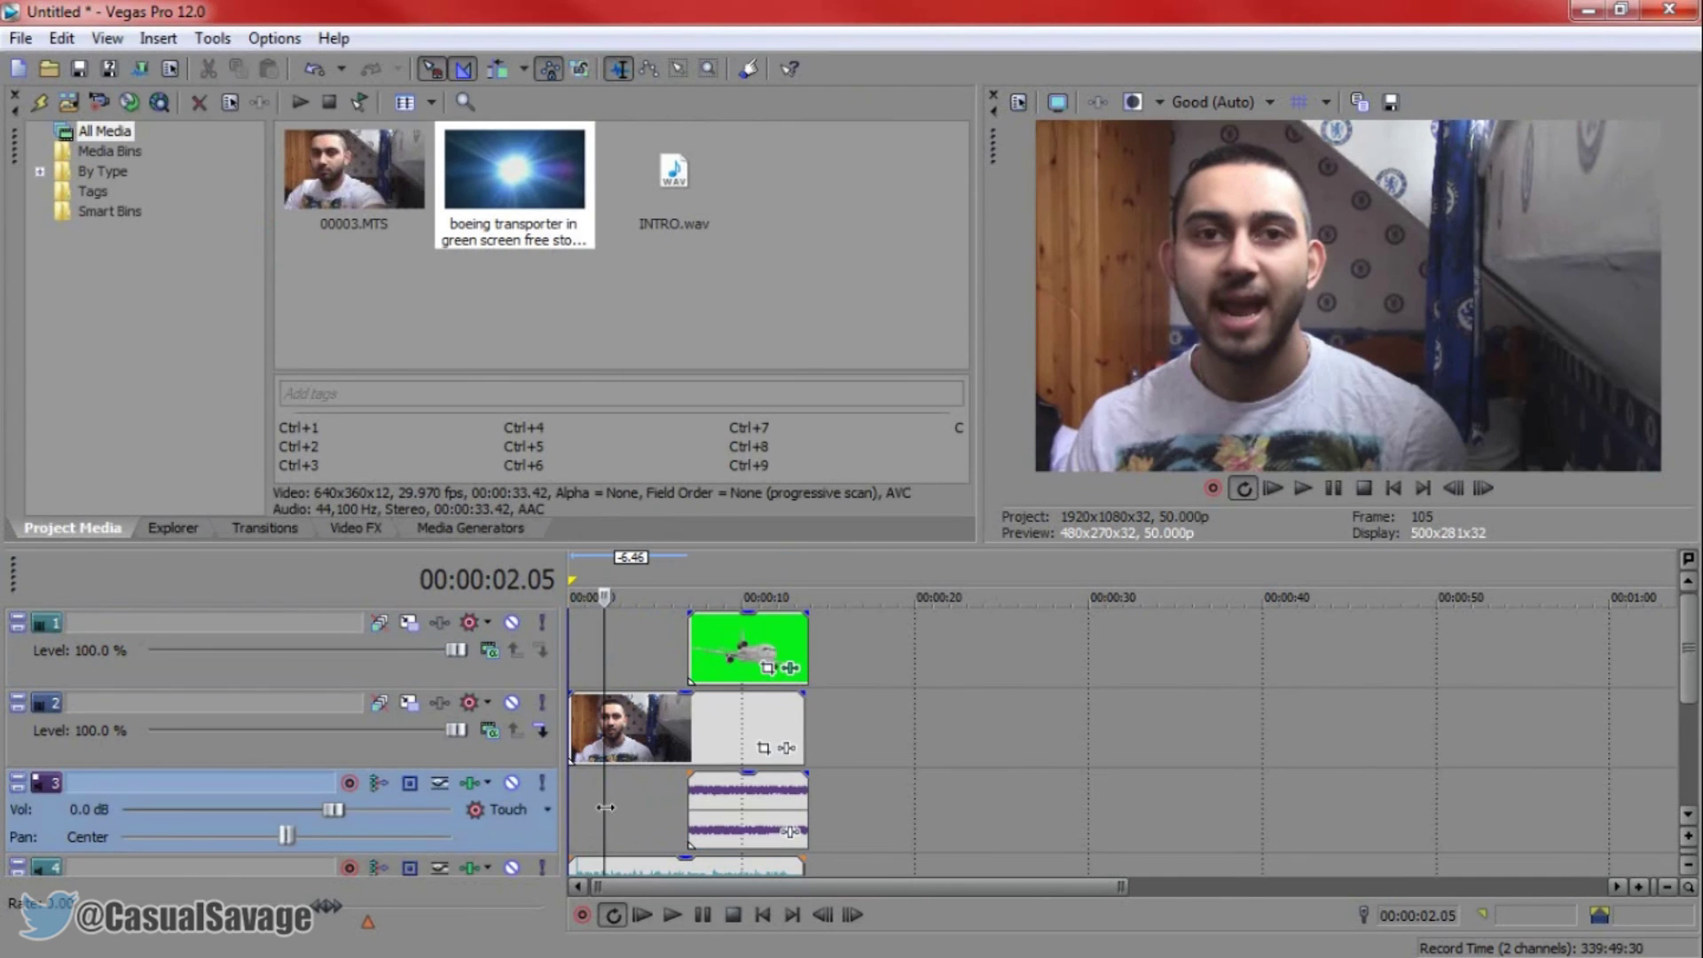
{"action": "left_click", "coordinate": [582, 832]}
{"action": "scroll", "coordinate": [582, 832], "scroll_direction": "up", "scroll_amount": 3}
{"action": "left_click", "coordinate": [1302, 488]}
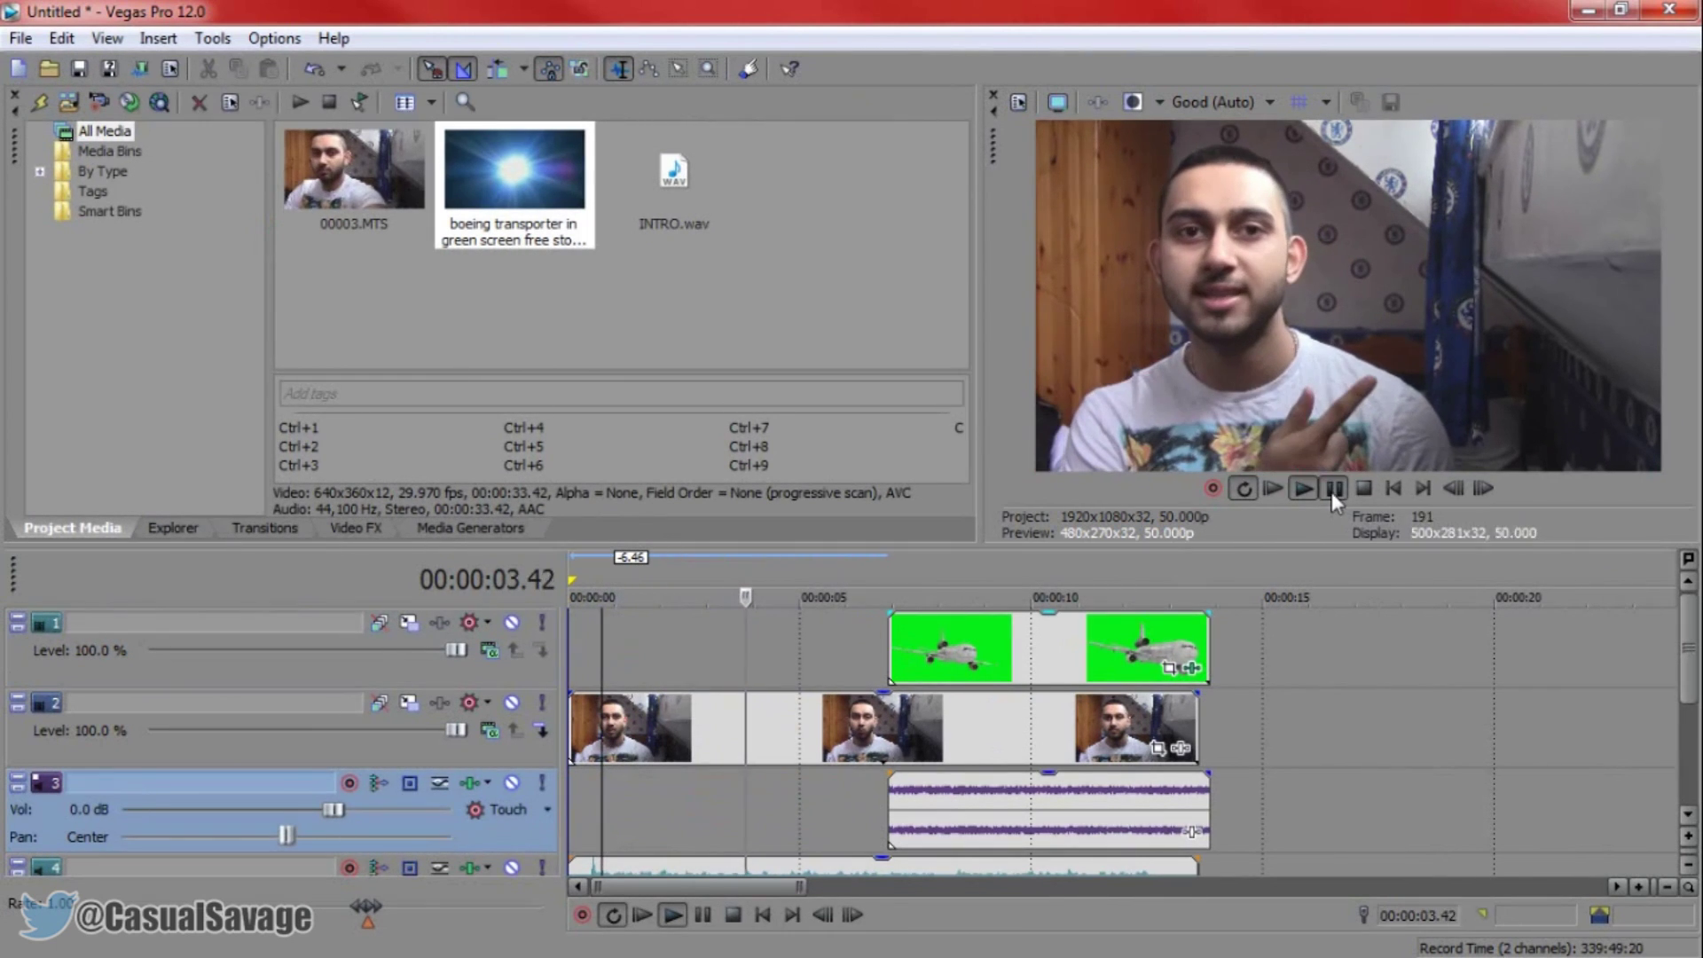
{"action": "left_click", "coordinate": [1333, 490]}
{"action": "left_click_drag", "start_coordinate": [966, 662], "coordinate": [830, 658]}
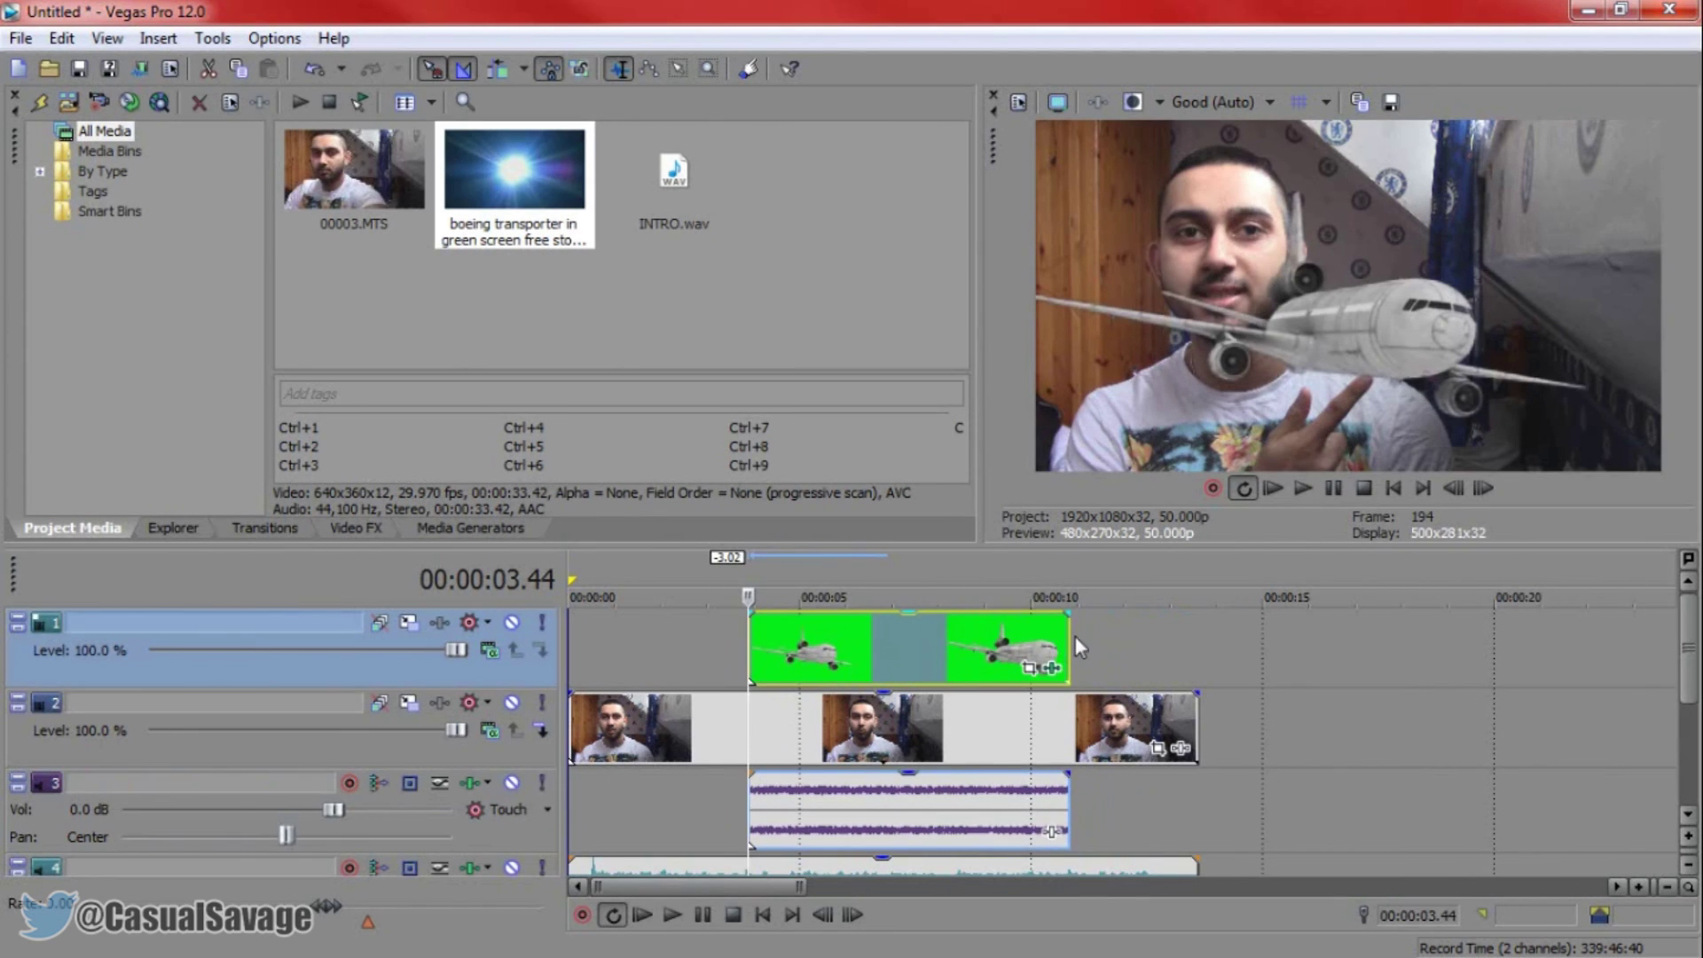
{"action": "left_click_drag", "start_coordinate": [976, 641], "coordinate": [1105, 641]}
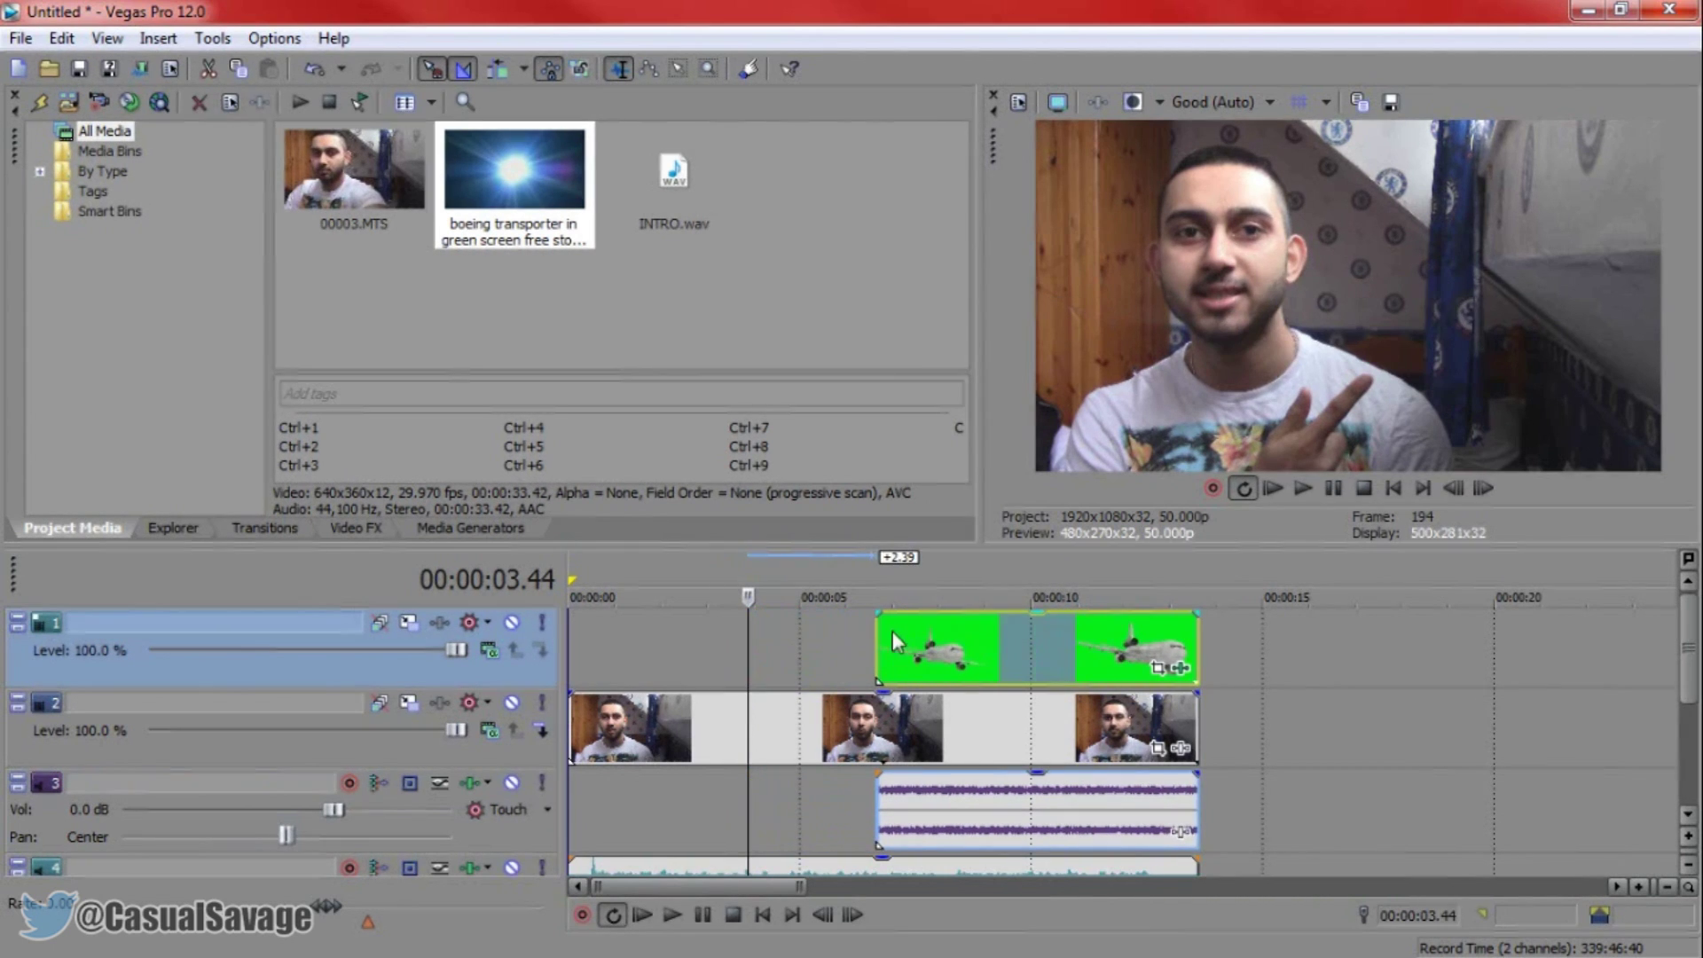
{"action": "left_click_drag", "start_coordinate": [879, 643], "coordinate": [746, 649]}
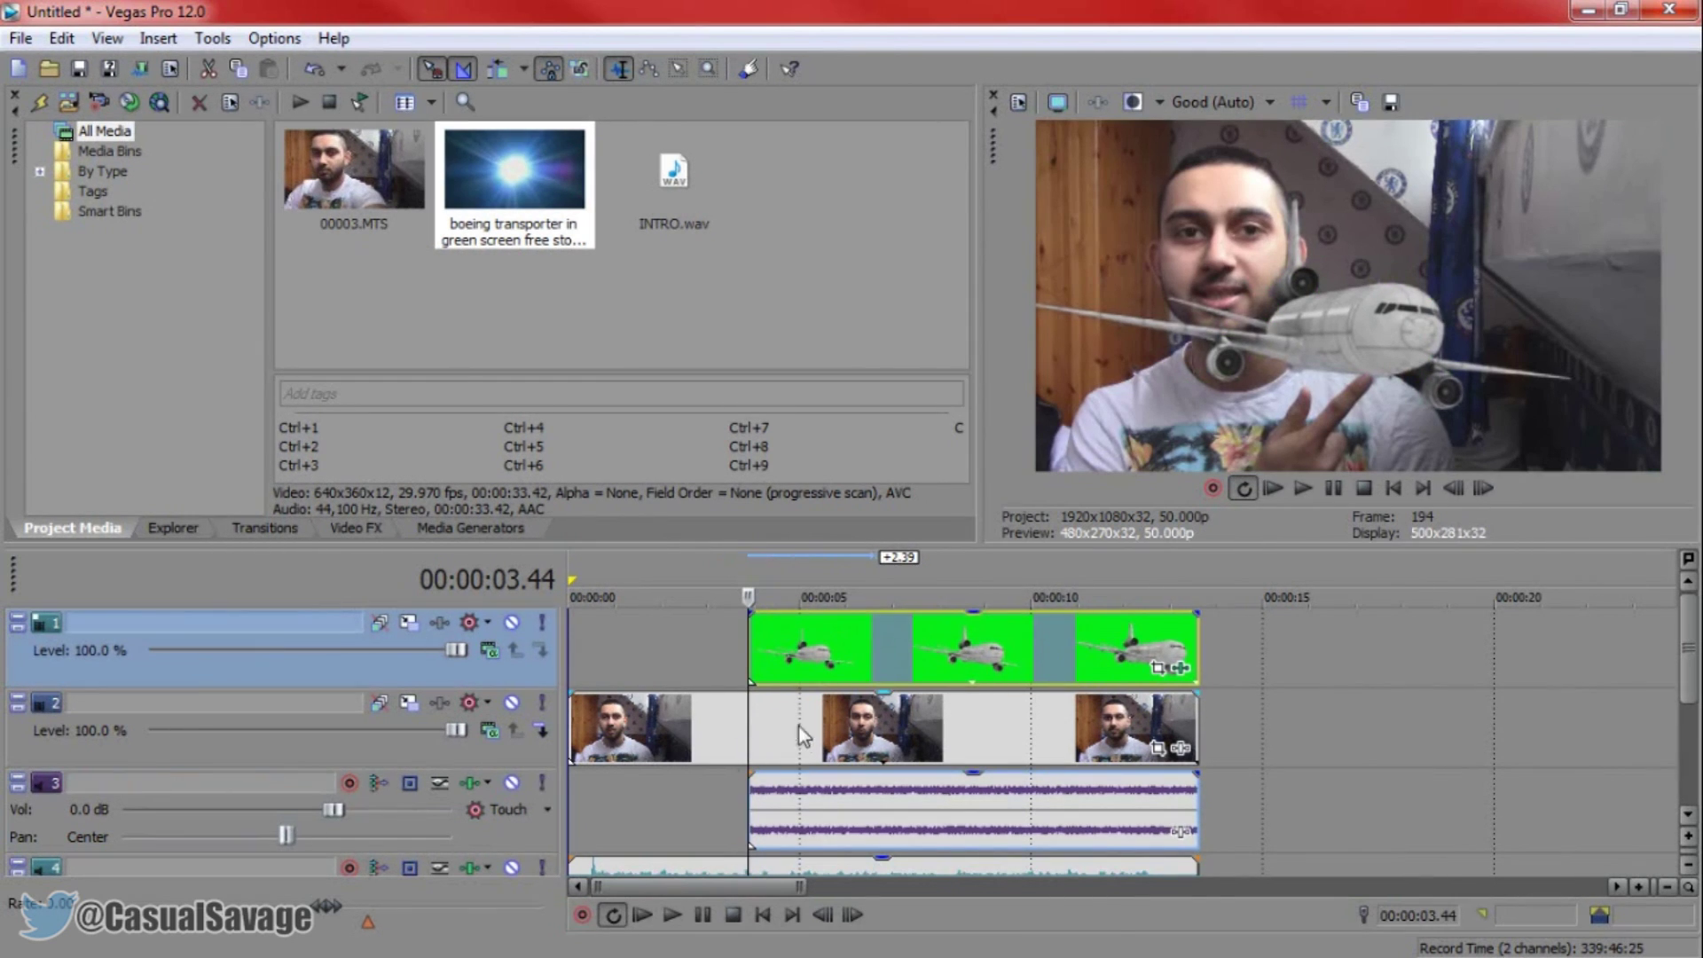
Play from before the airplane appears, then lower the track 3 audio gain toward -4.5 dB.
{"action": "left_click", "coordinate": [684, 810]}
{"action": "key", "text": "space"}
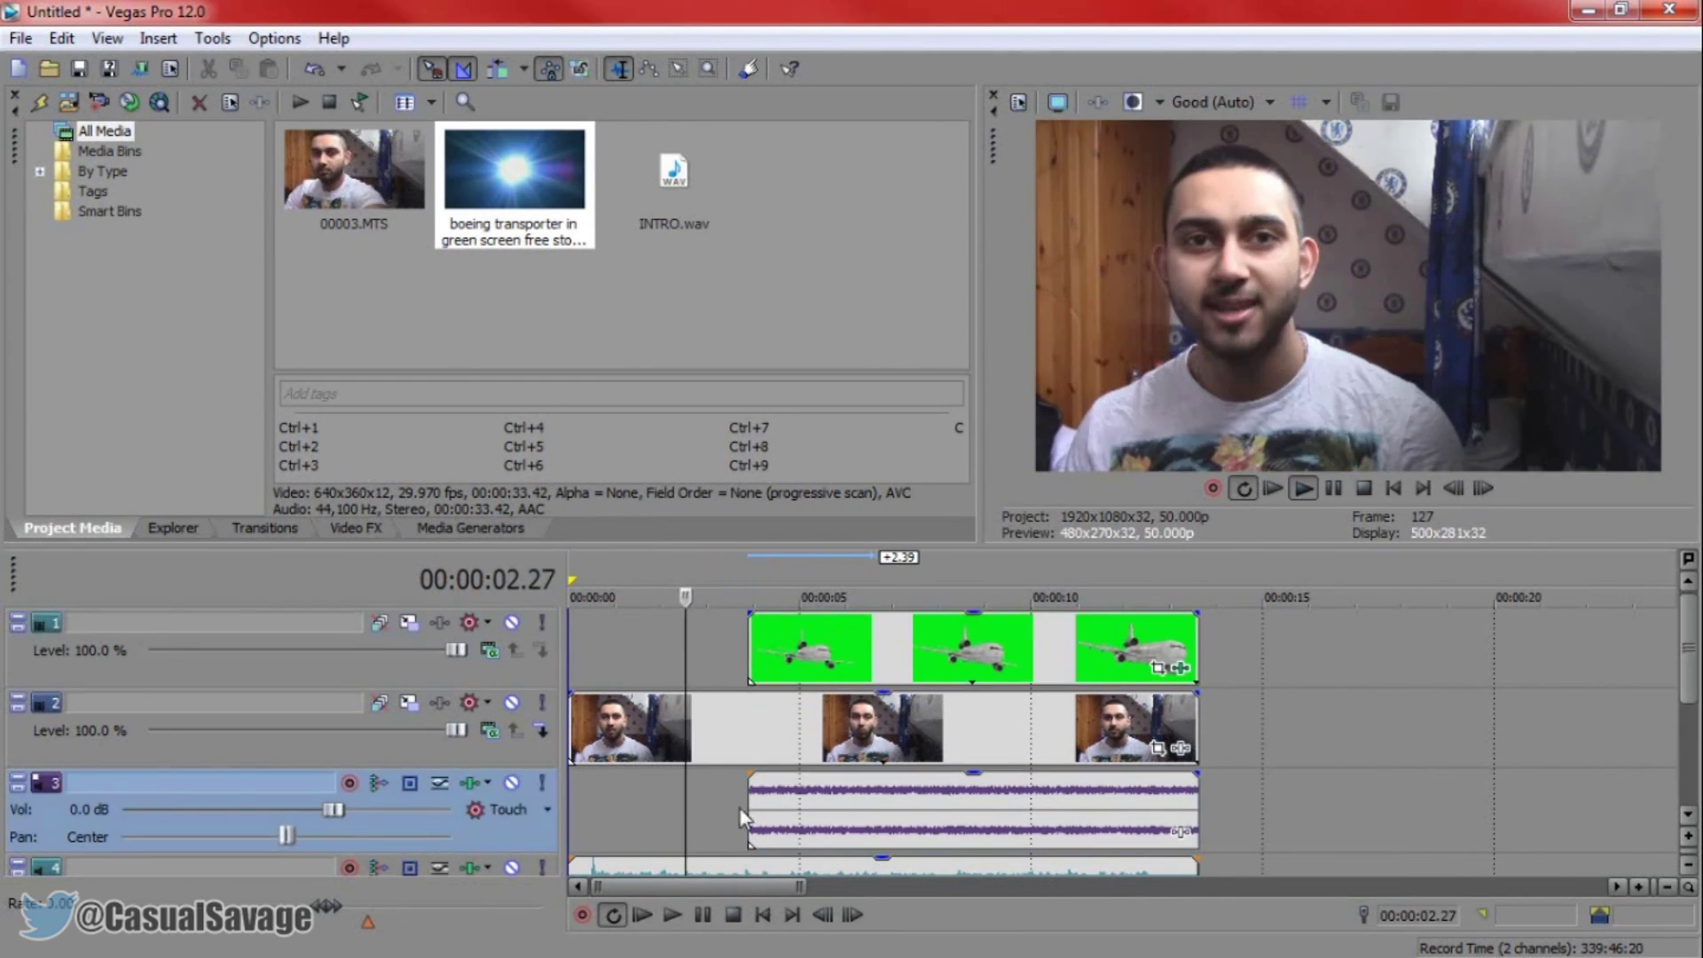
{"action": "left_click", "coordinate": [1320, 493]}
{"action": "scroll", "coordinate": [1692, 672], "scroll_direction": "down", "scroll_amount": 1}
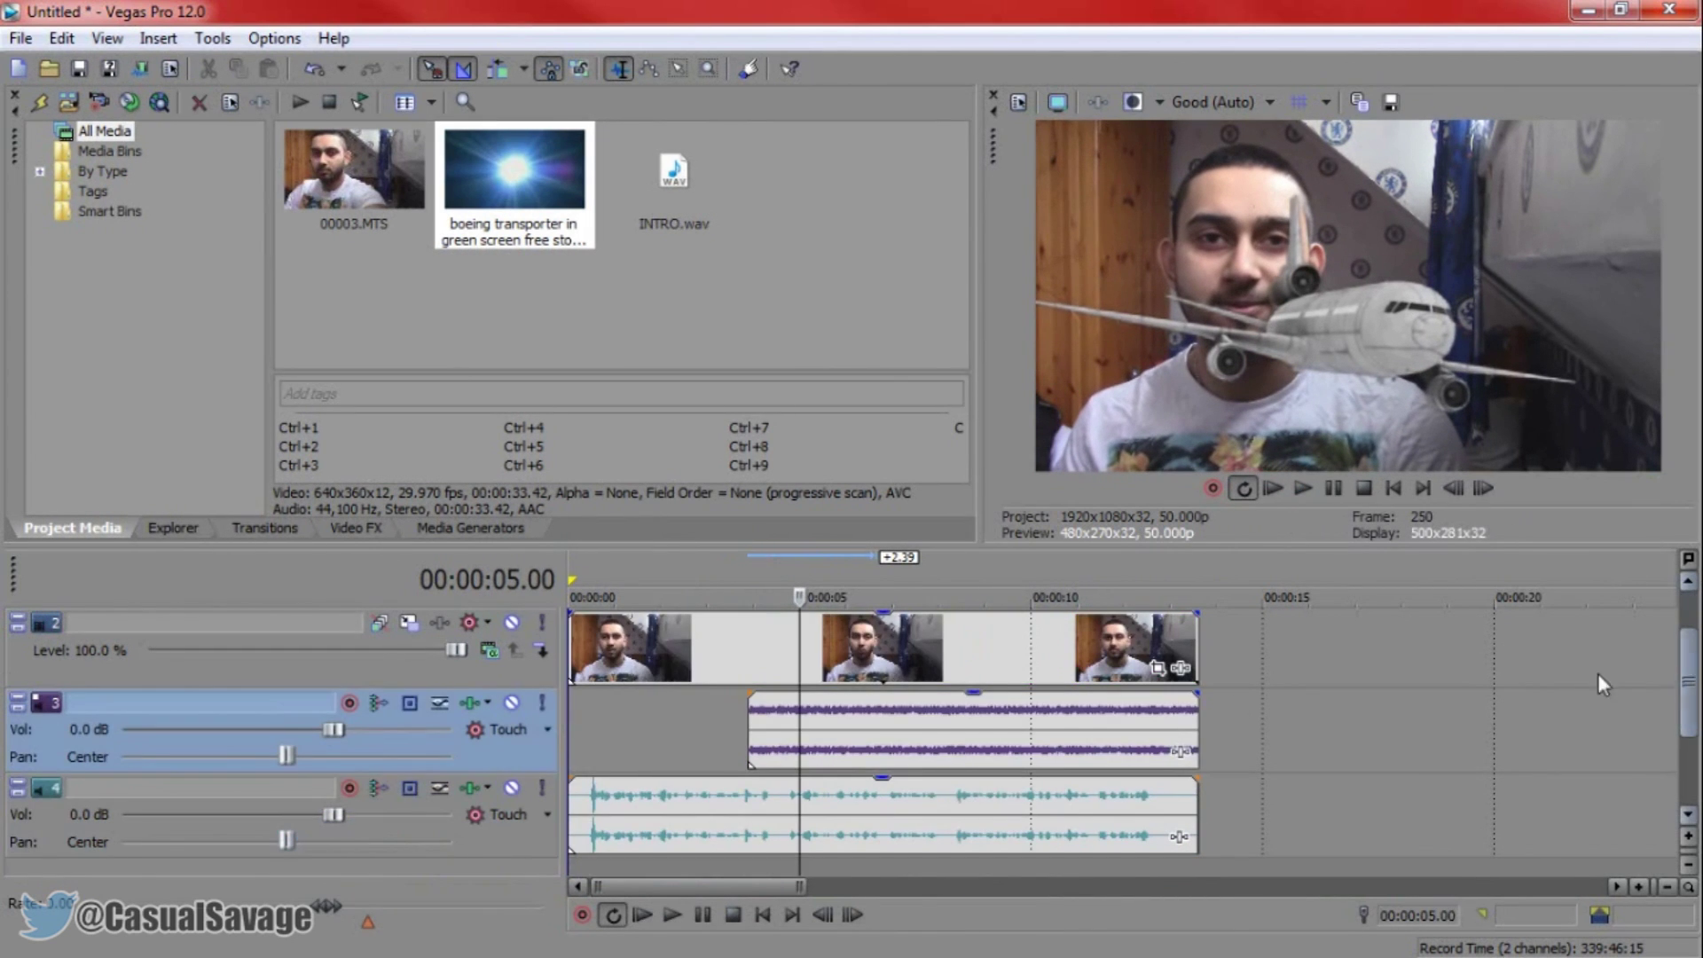
{"action": "left_click_drag", "start_coordinate": [956, 696], "coordinate": [953, 748]}
{"action": "scroll", "coordinate": [1692, 671], "scroll_direction": "up", "scroll_amount": 1}
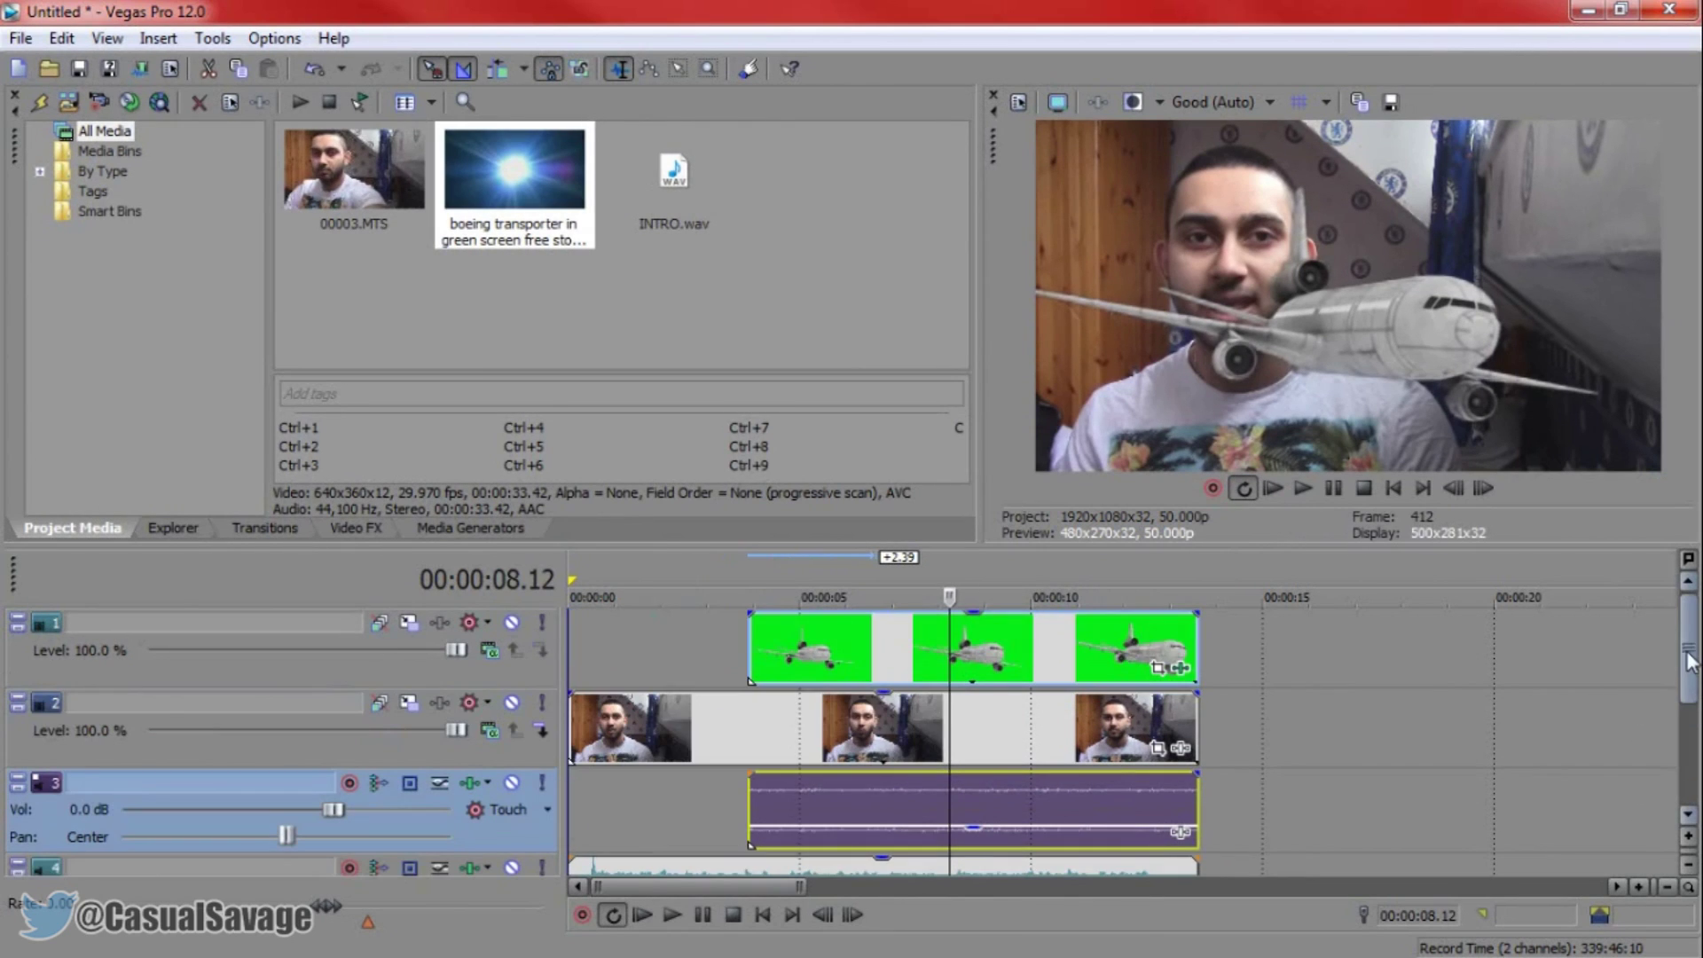
{"action": "left_click", "coordinate": [891, 630]}
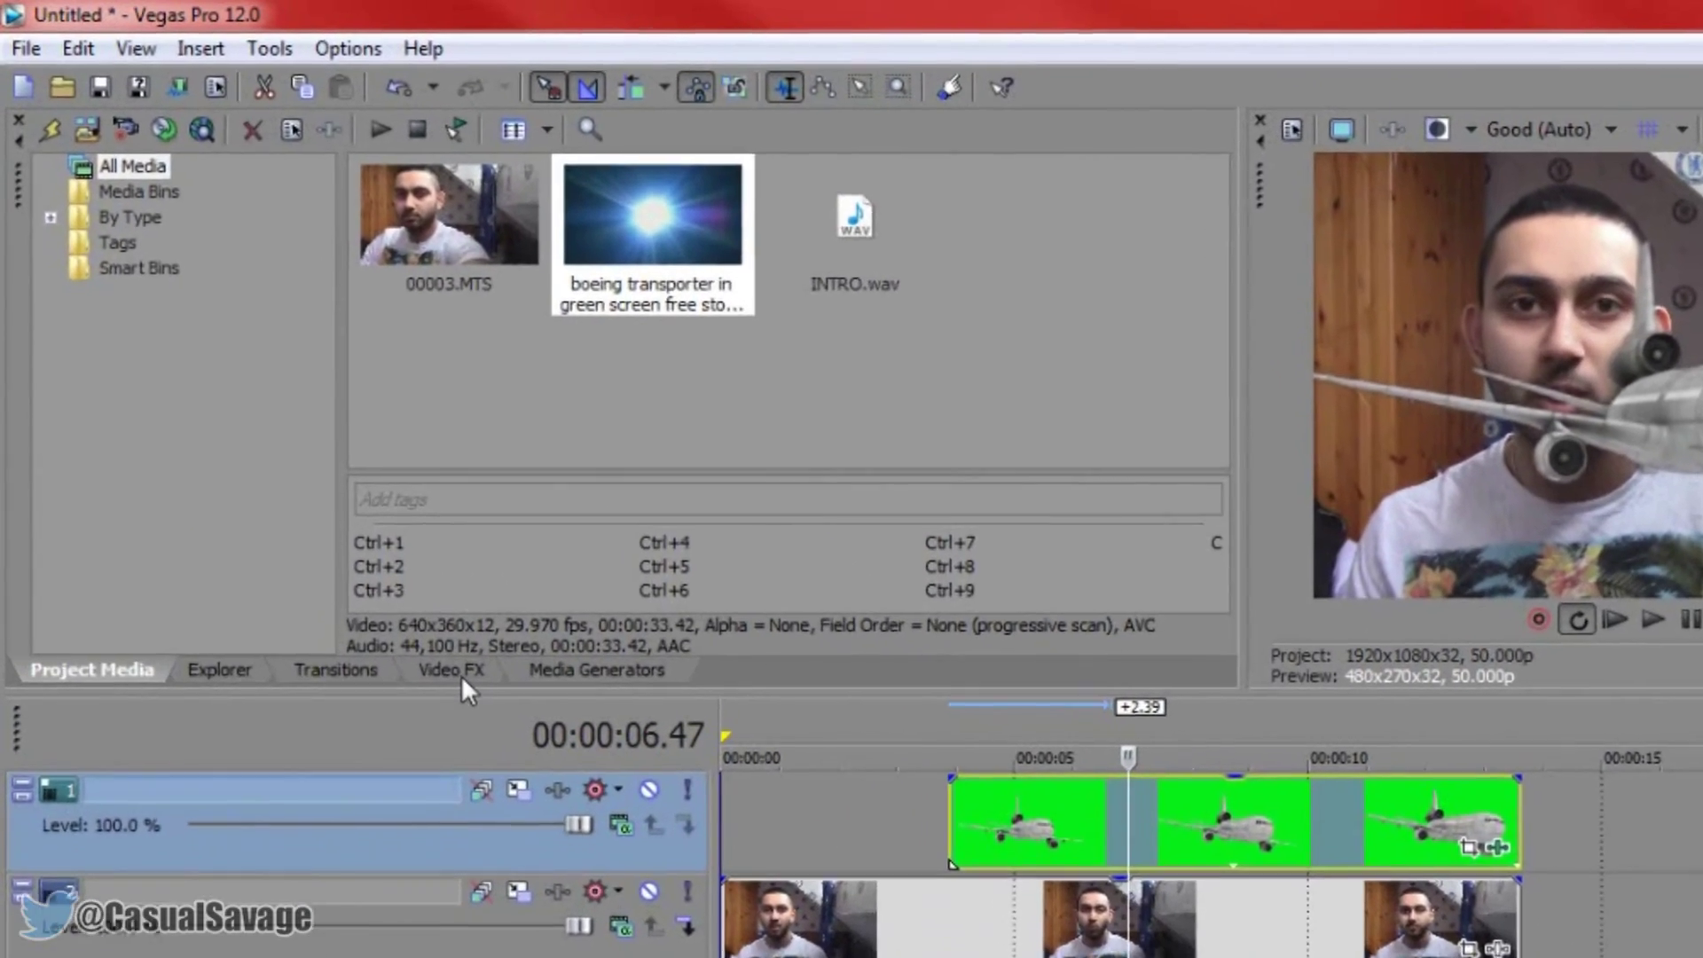
Drag the TV Simulator's TV Look preset onto the airplane event for scan-line interlacing.
{"action": "left_click", "coordinate": [356, 528]}
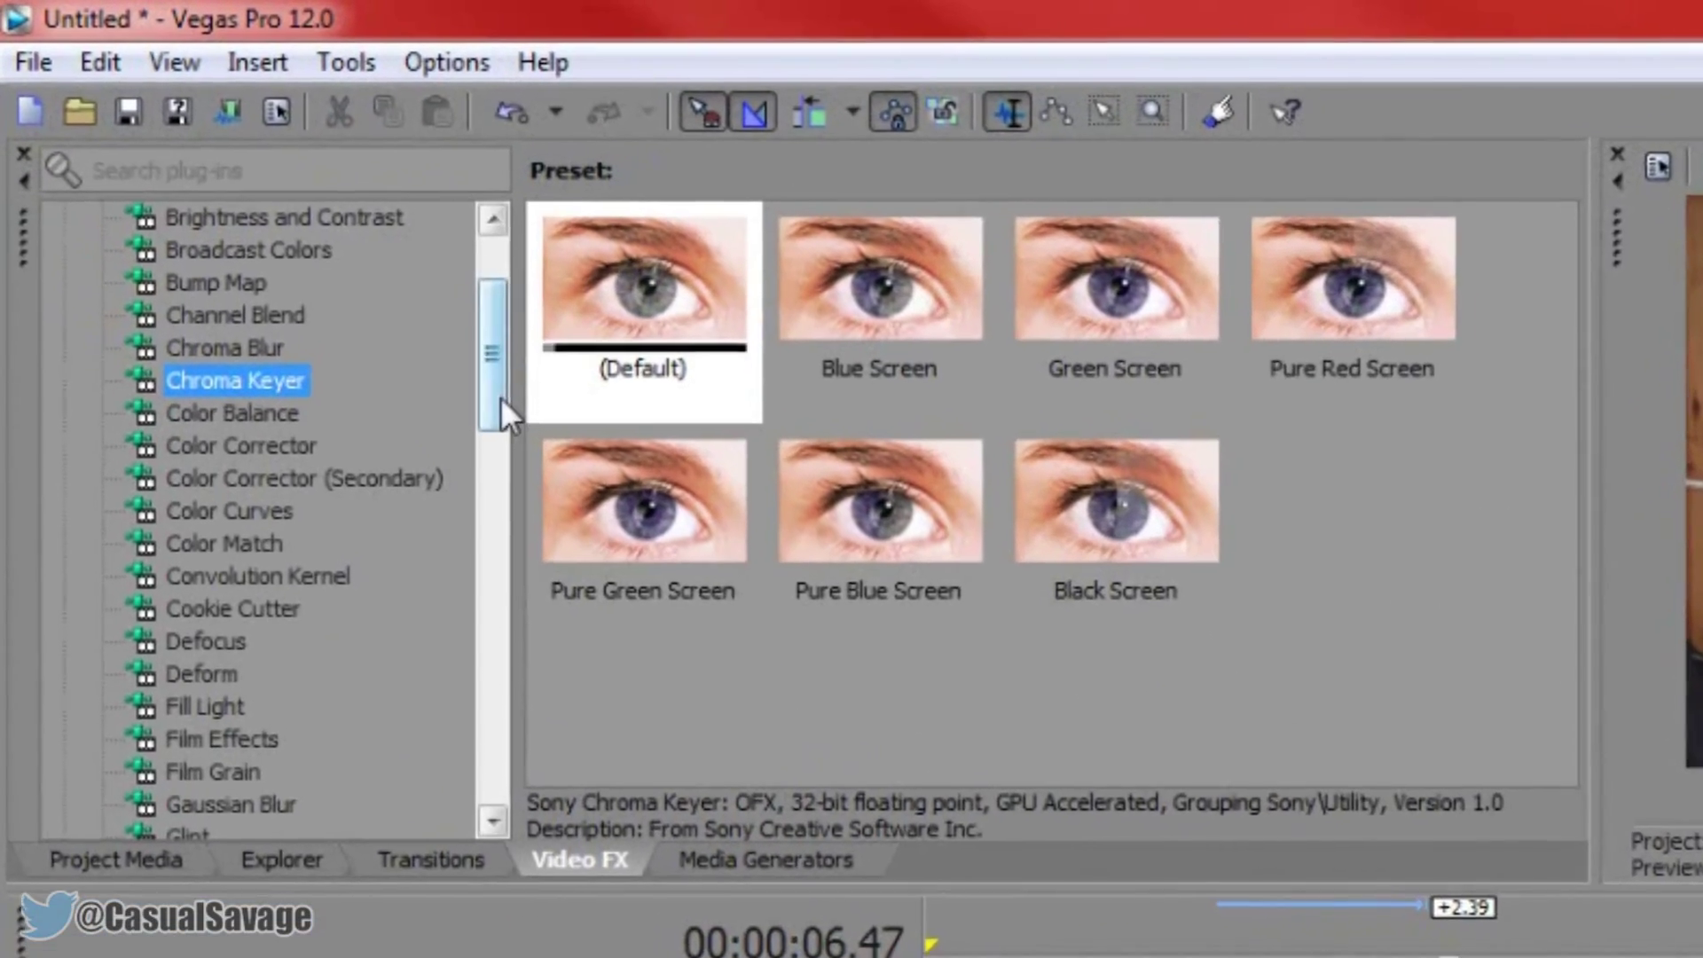
{"action": "left_click_drag", "start_coordinate": [435, 357], "coordinate": [456, 568]}
{"action": "left_click_drag", "start_coordinate": [566, 705], "coordinate": [552, 812]}
{"action": "left_click", "coordinate": [296, 587]}
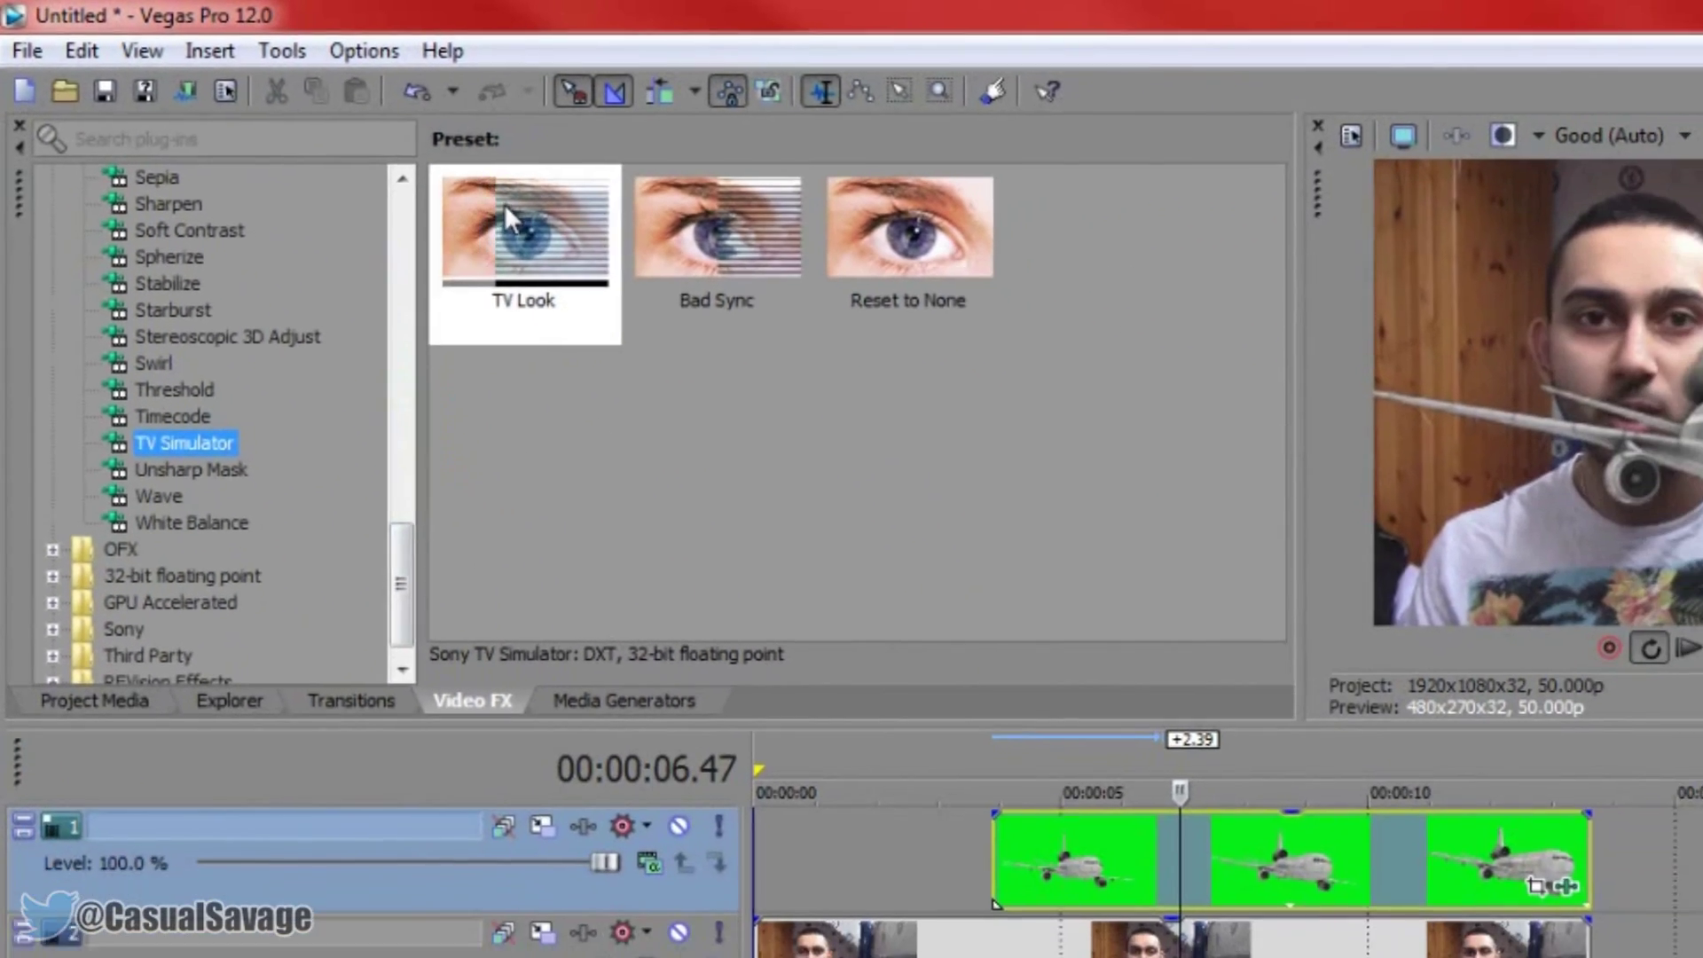
{"action": "left_click_drag", "start_coordinate": [666, 275], "coordinate": [1136, 859]}
{"action": "left_click_drag", "start_coordinate": [739, 561], "coordinate": [969, 751]}
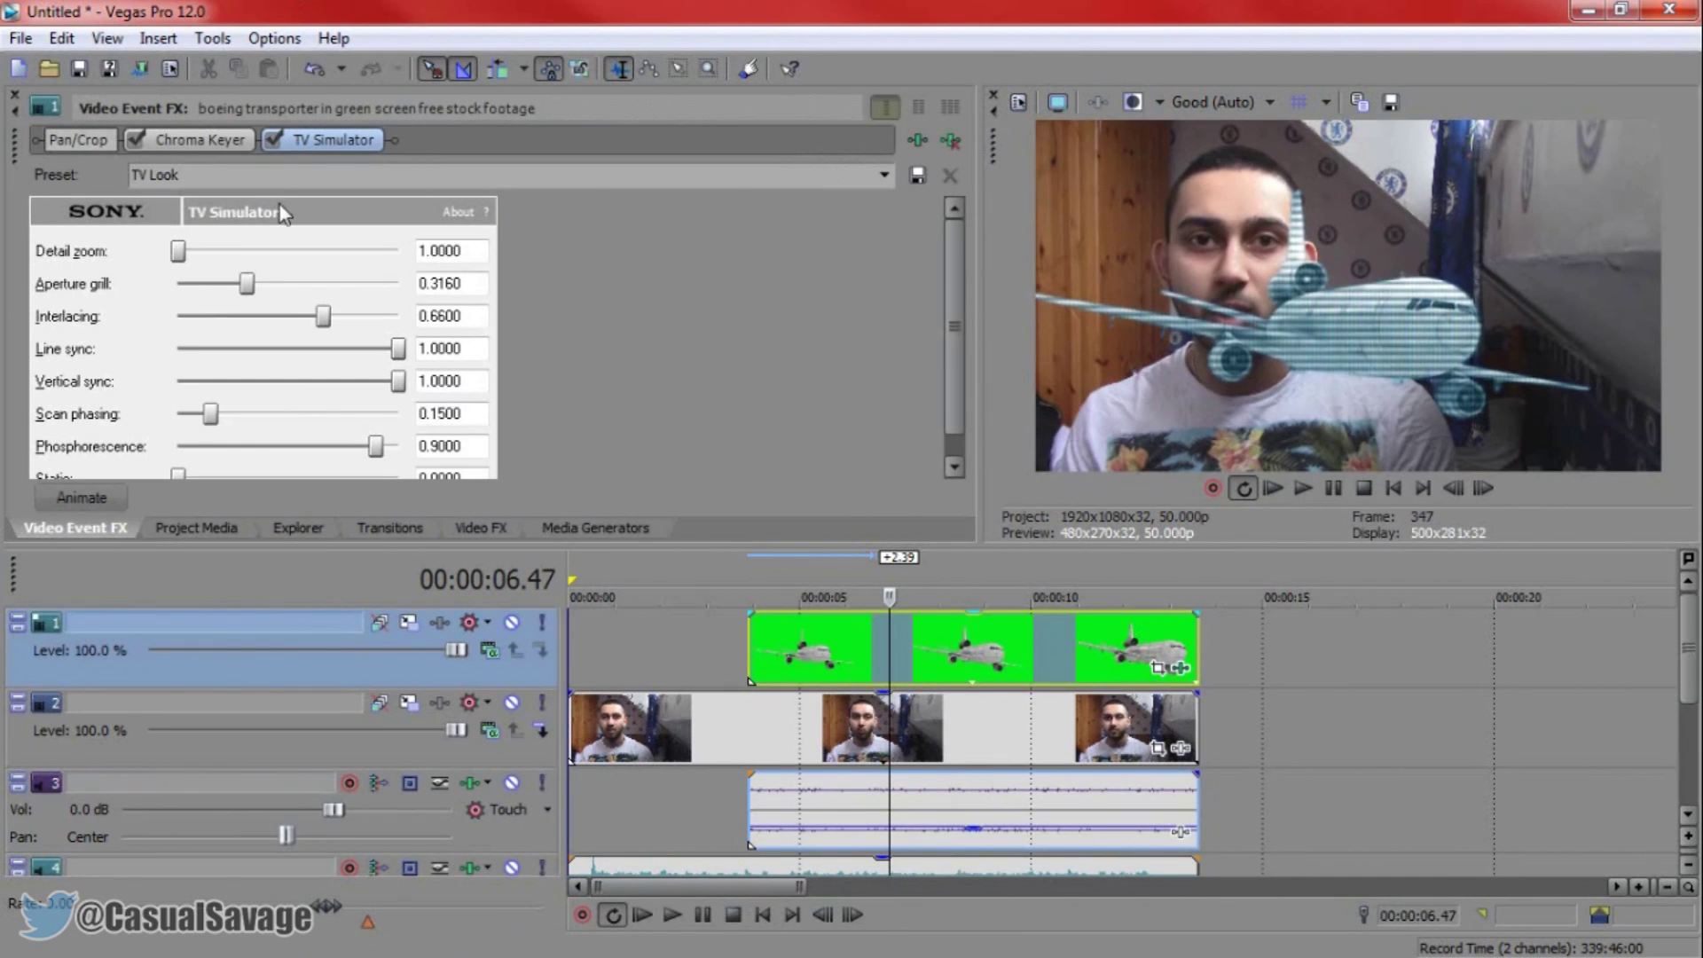
Play back the airplane section to preview the TV Look.
{"action": "left_click_drag", "start_coordinate": [955, 326], "coordinate": [950, 369]}
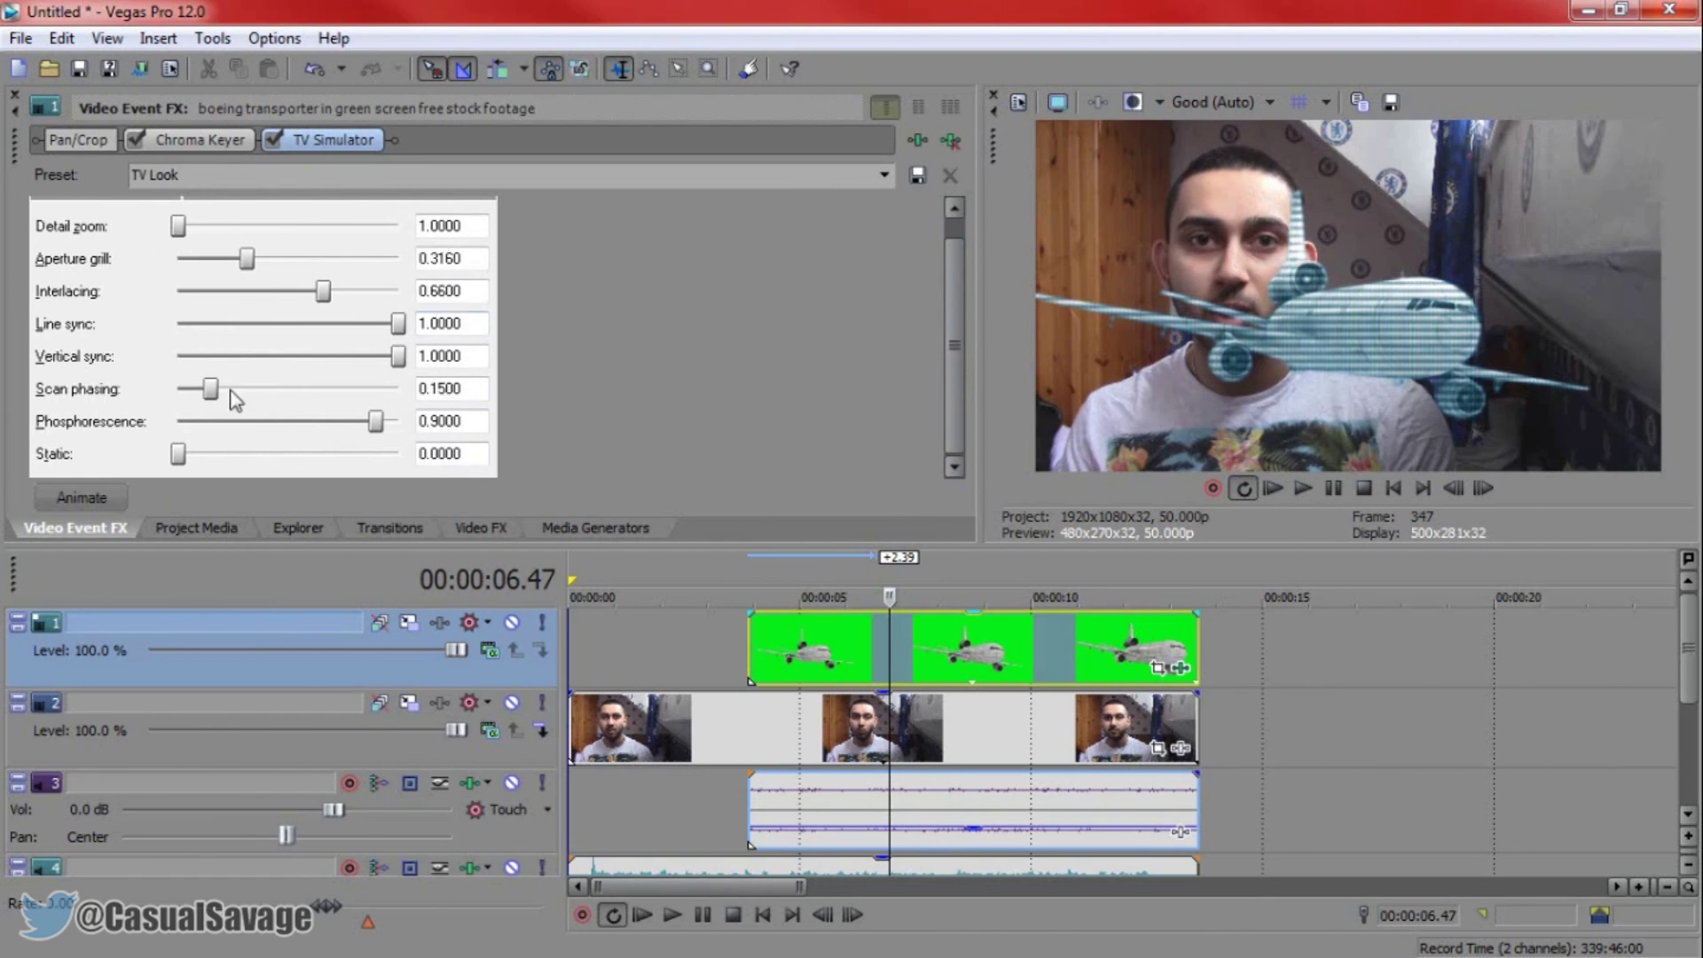
{"action": "left_click", "coordinate": [748, 736]}
{"action": "key", "text": "space"}
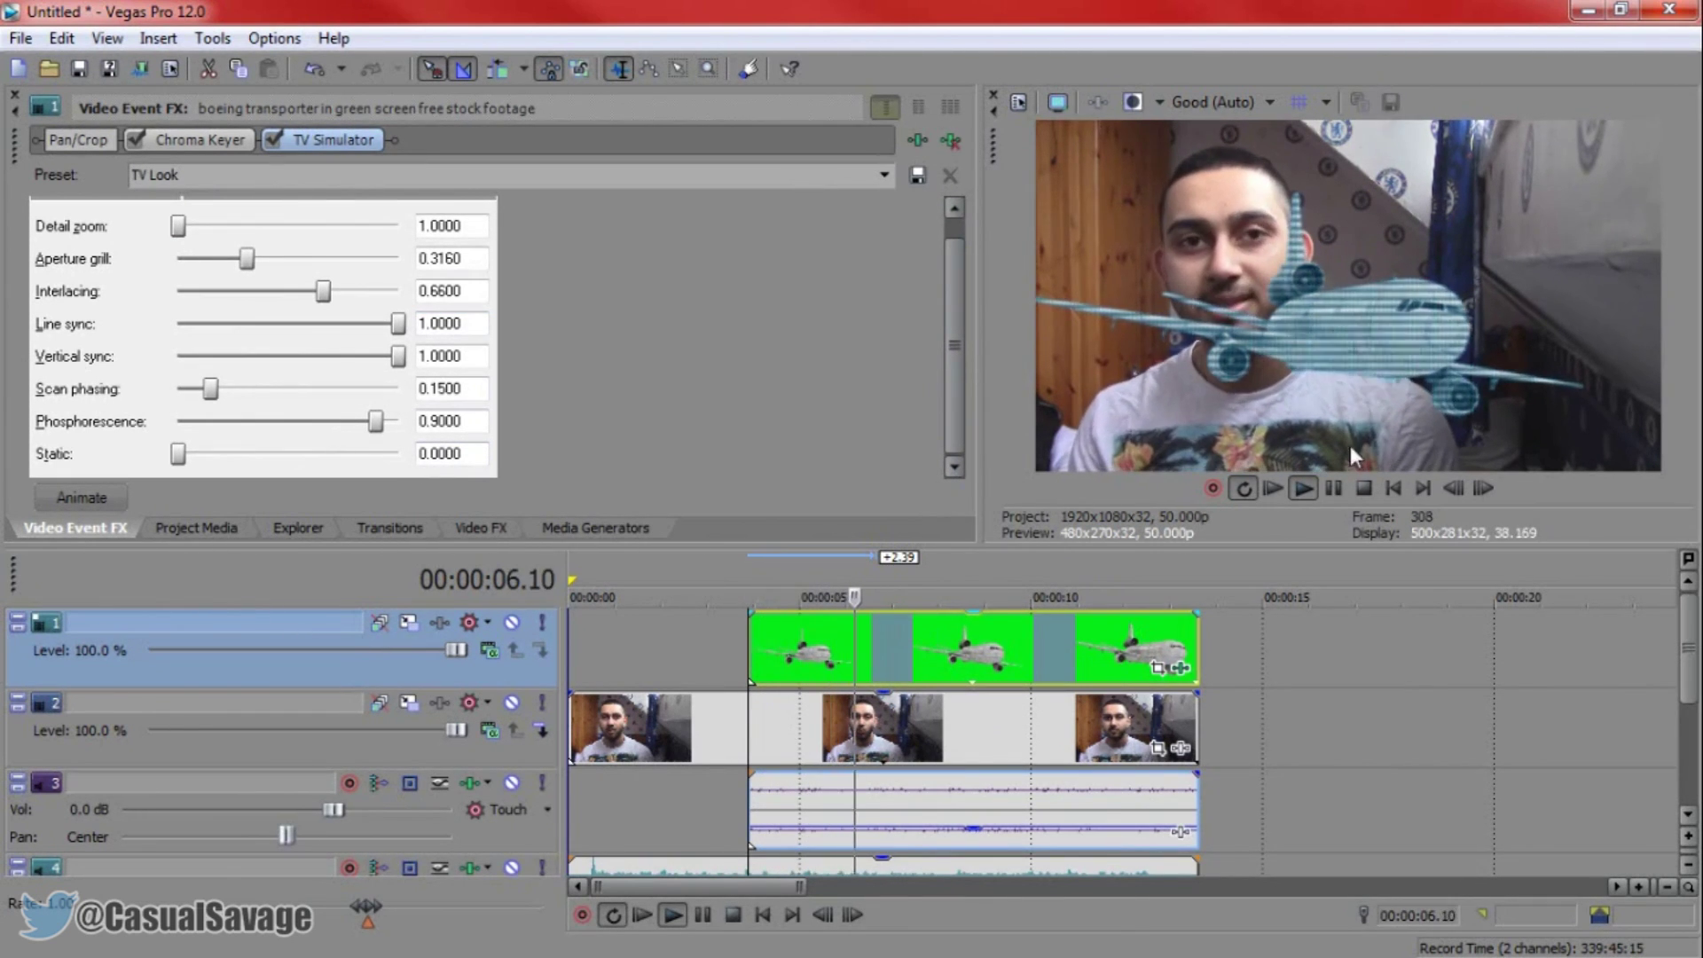
{"action": "left_click", "coordinate": [1334, 488]}
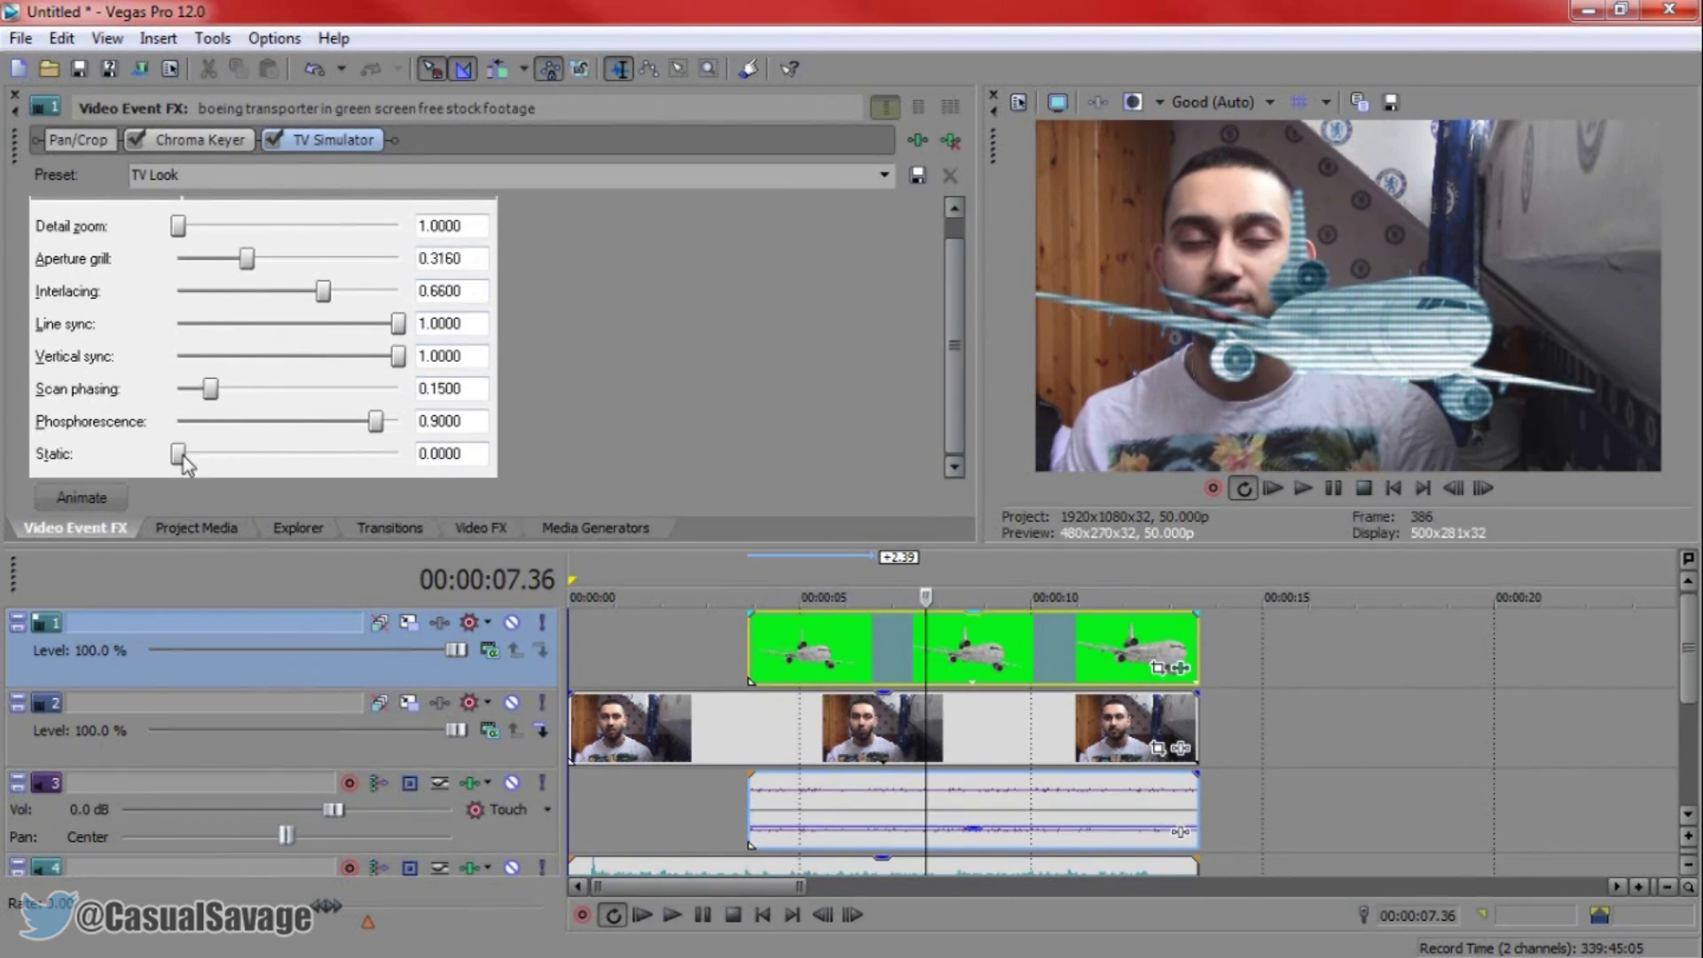
Raise the TV Simulator Static to 0.2320 and replay the airplane's start to check it.
{"action": "left_click_drag", "start_coordinate": [183, 453], "coordinate": [233, 479]}
{"action": "left_click", "coordinate": [758, 648]}
{"action": "left_click", "coordinate": [1303, 488]}
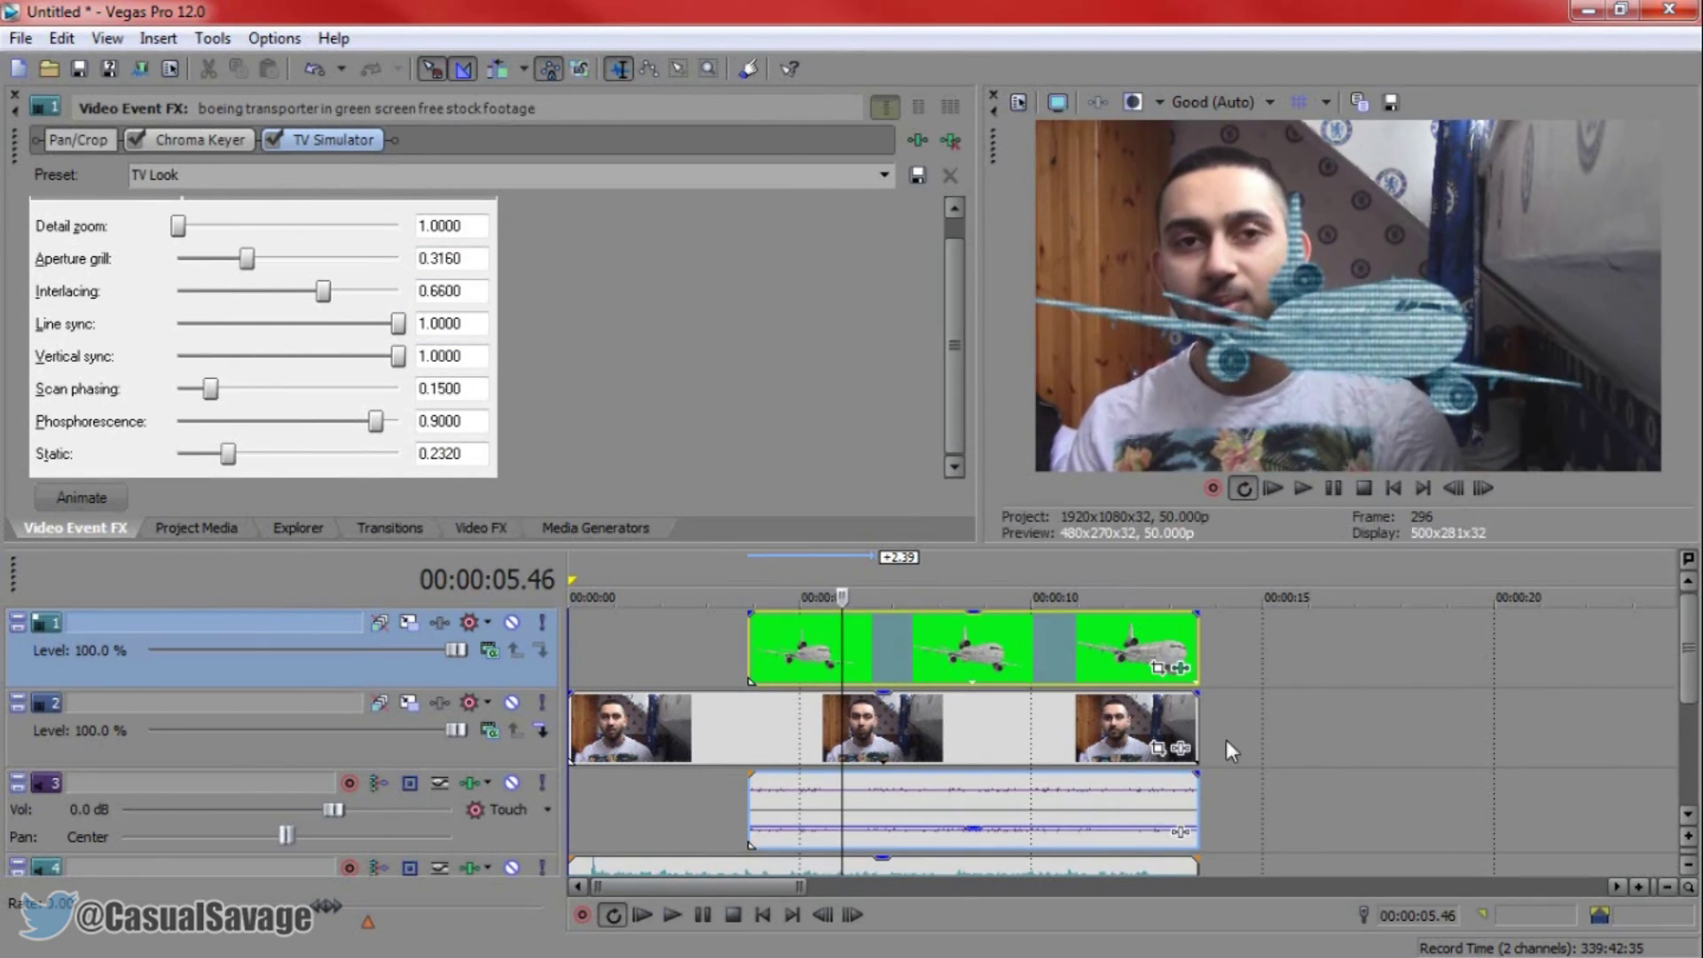
{"action": "left_click", "coordinate": [752, 661]}
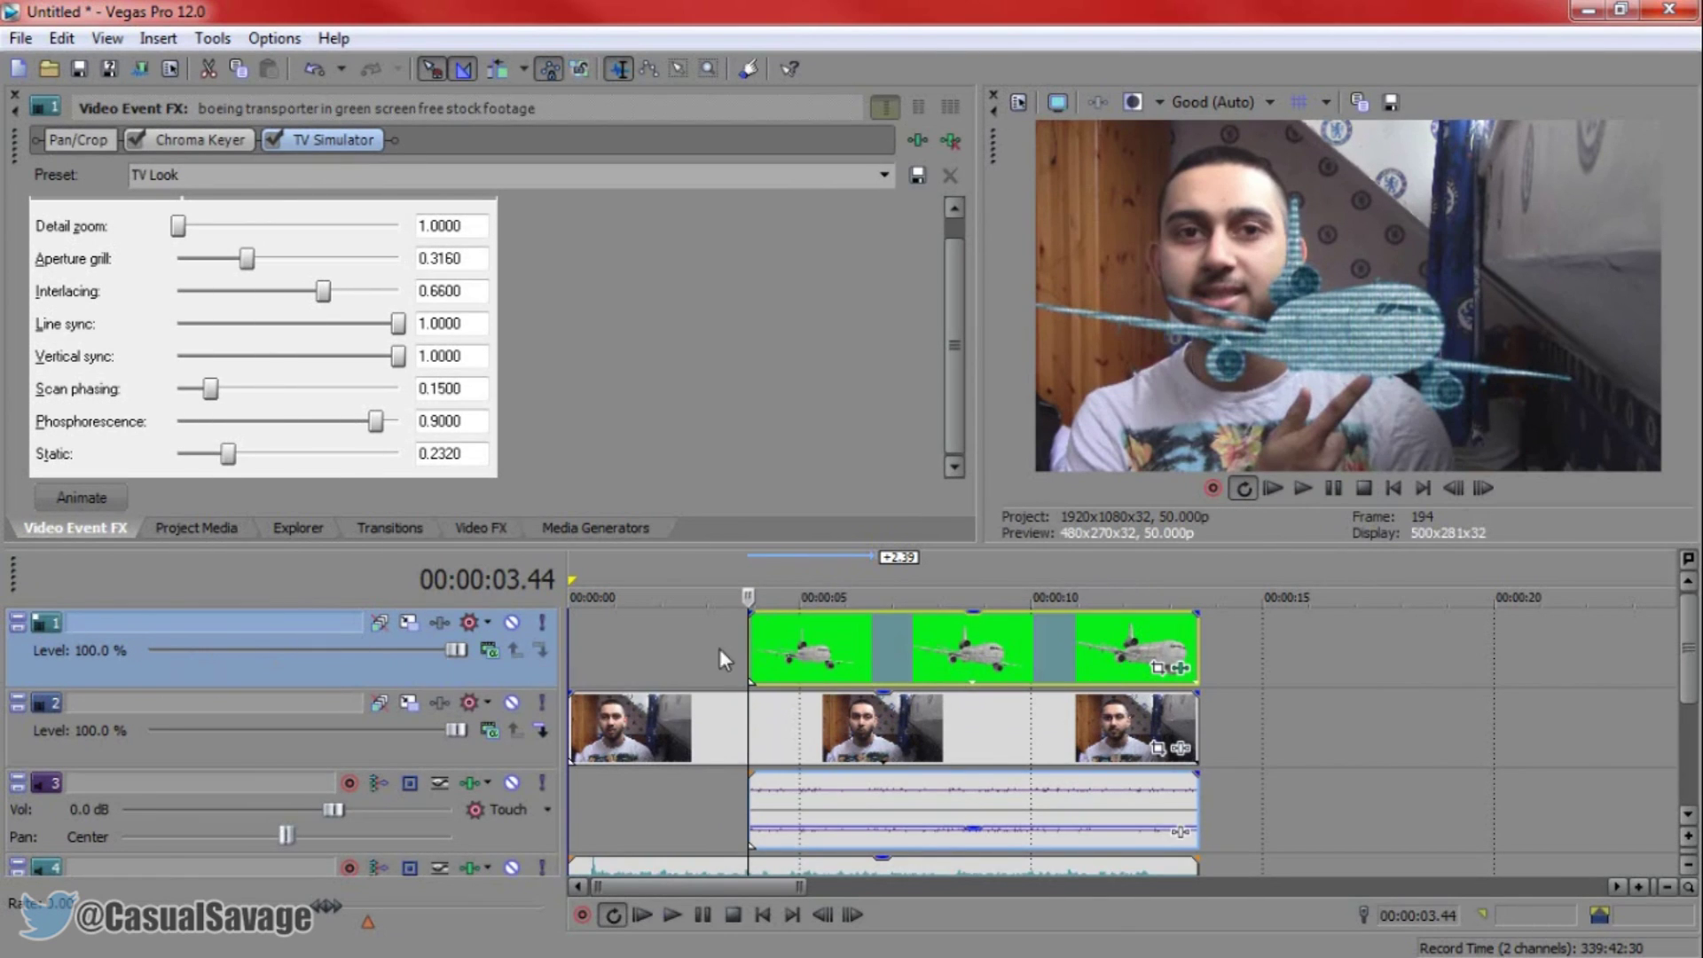
{"action": "left_click", "coordinate": [410, 624]}
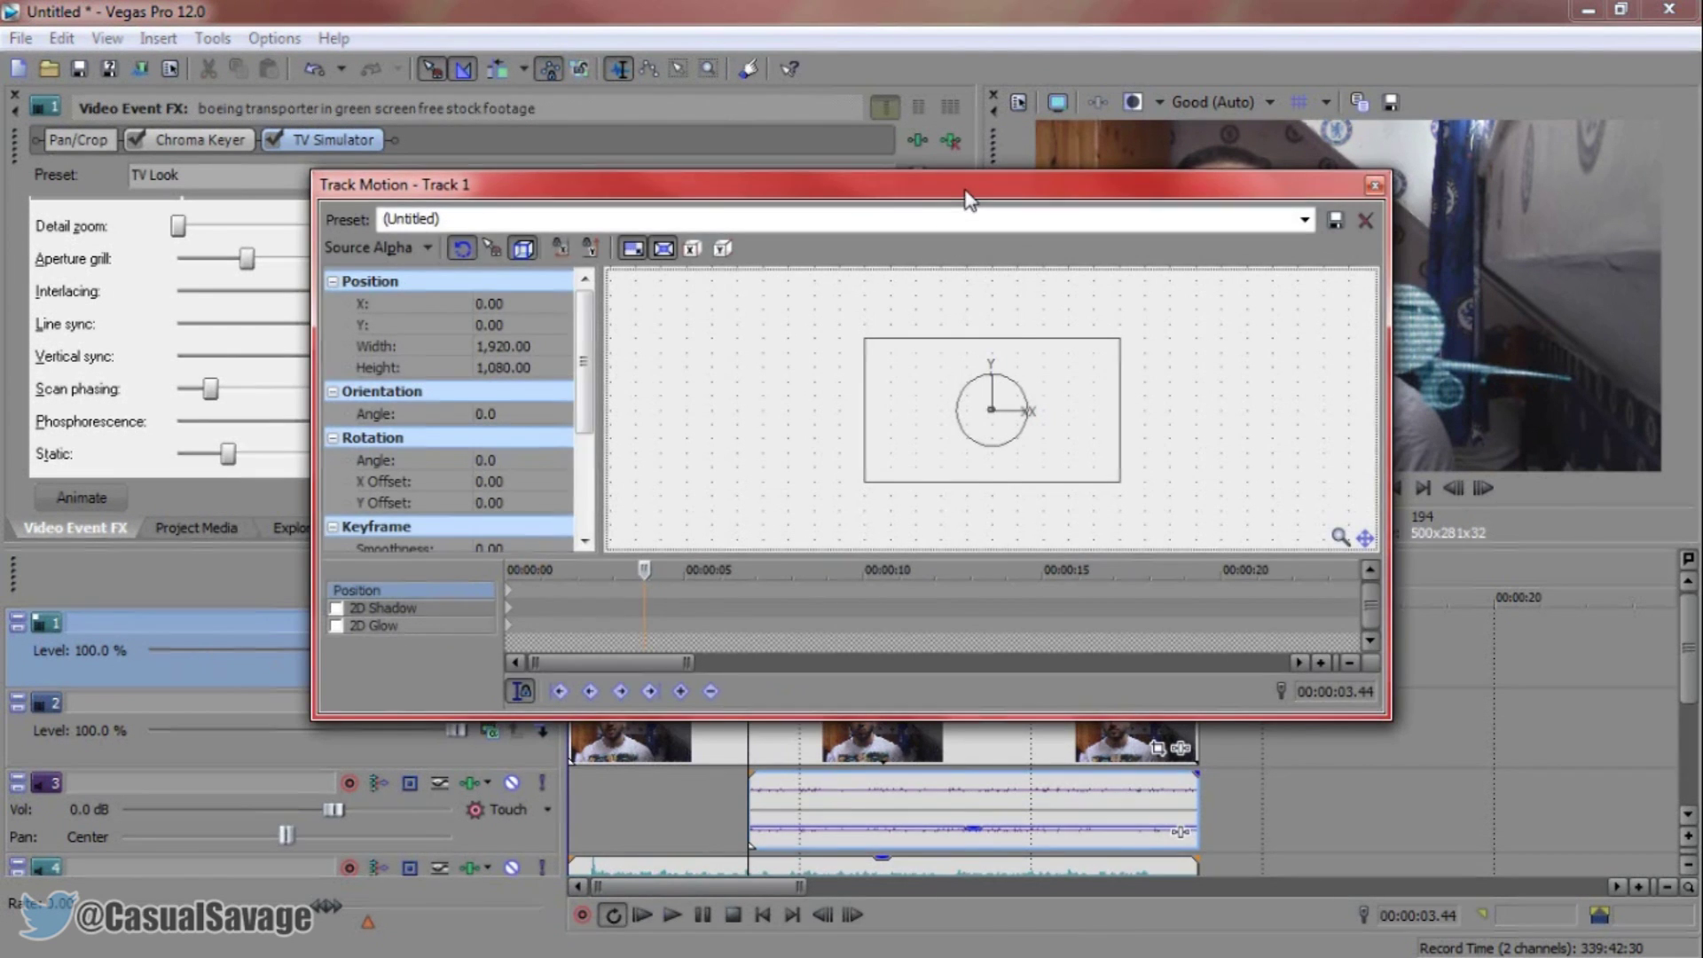
In Track Motion, shrink the airplane to 1,195.44 × 672.43 and move it to the upper right.
{"action": "left_click_drag", "start_coordinate": [967, 197], "coordinate": [792, 453]}
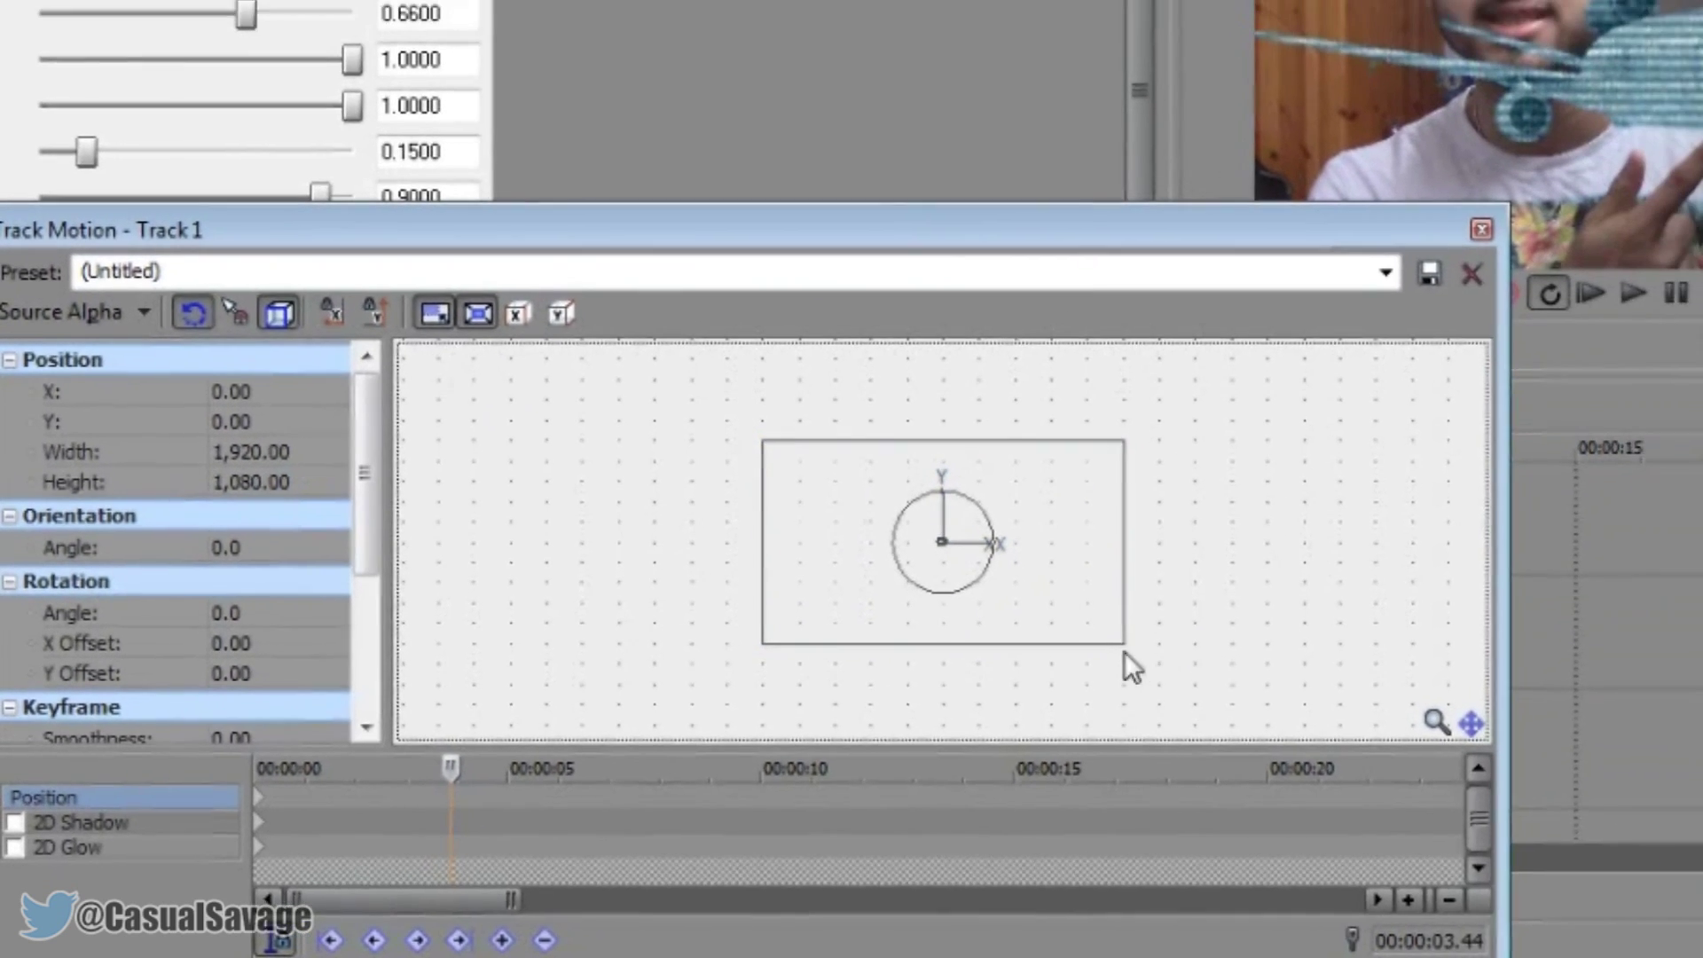
{"action": "left_click_drag", "start_coordinate": [1125, 650], "coordinate": [1039, 598]}
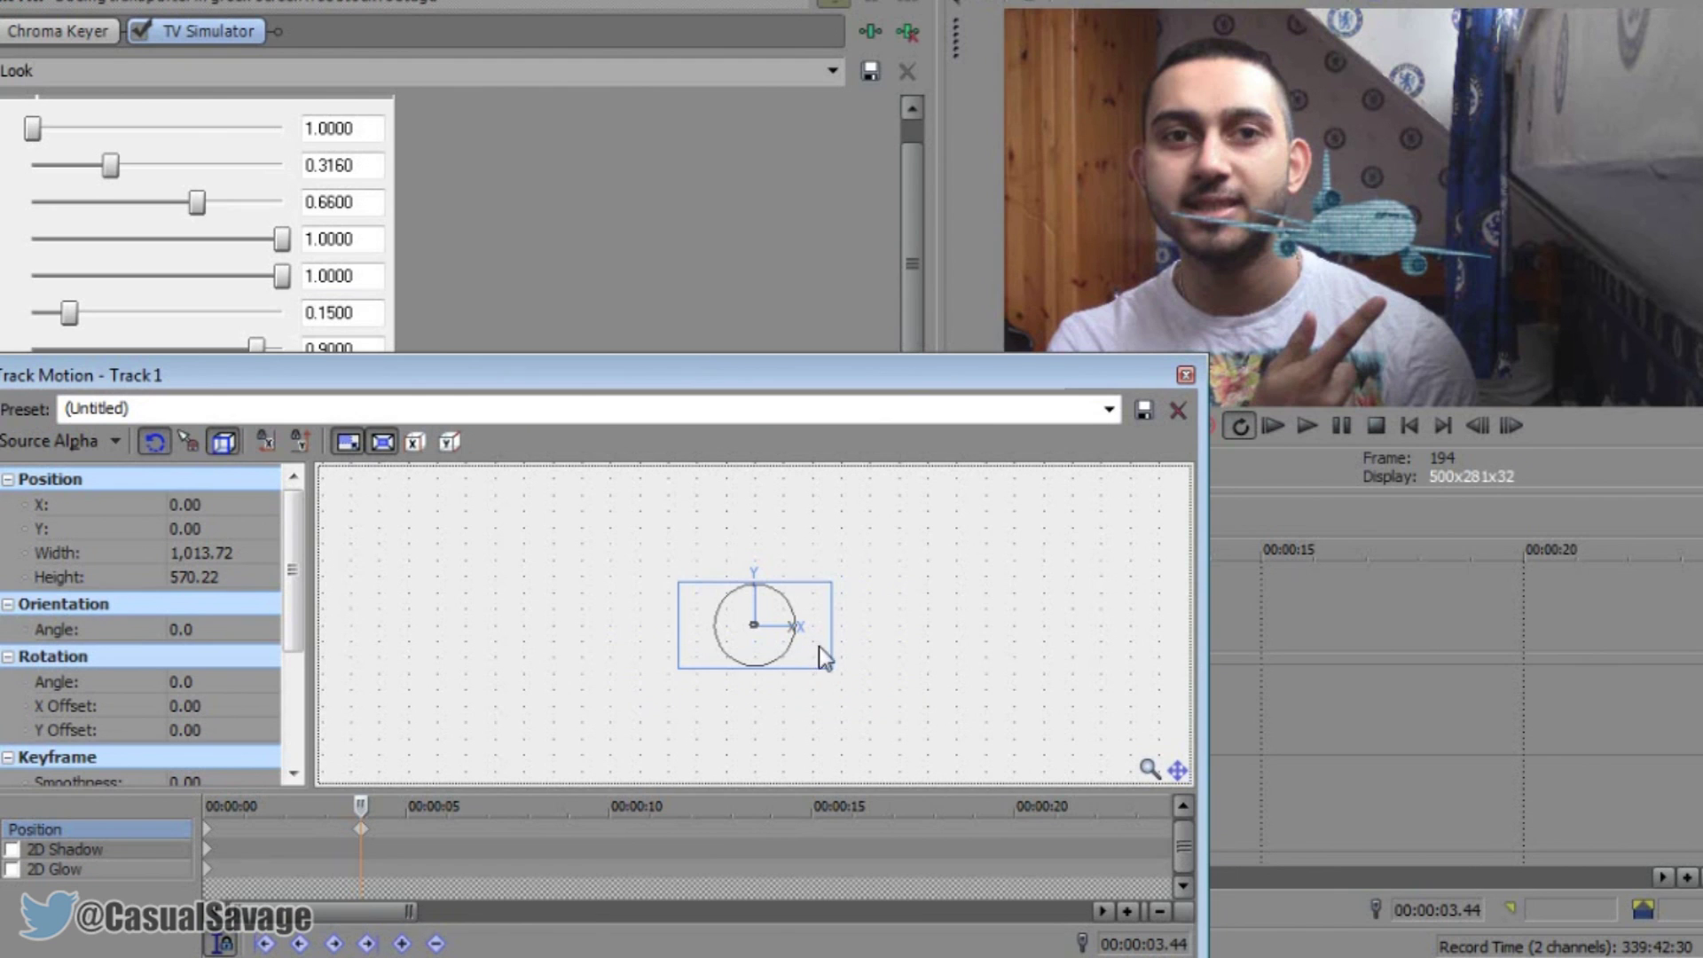
{"action": "left_click_drag", "start_coordinate": [818, 647], "coordinate": [903, 637]}
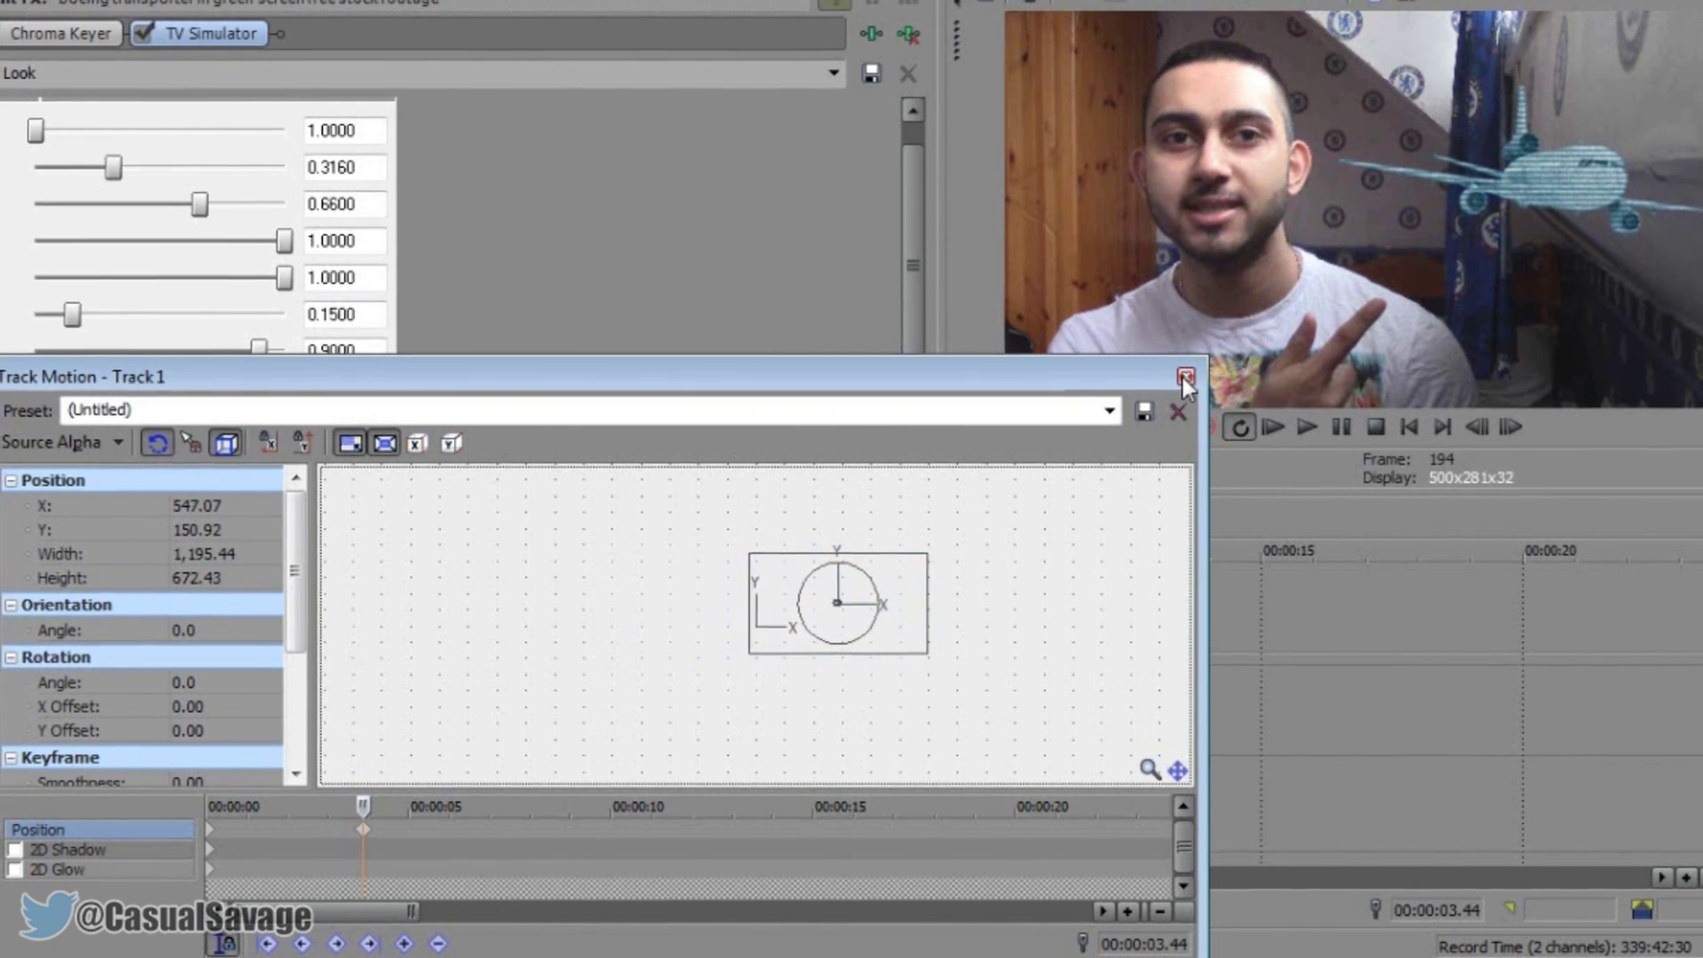
{"action": "left_click", "coordinate": [1185, 374]}
{"action": "key", "text": "space"}
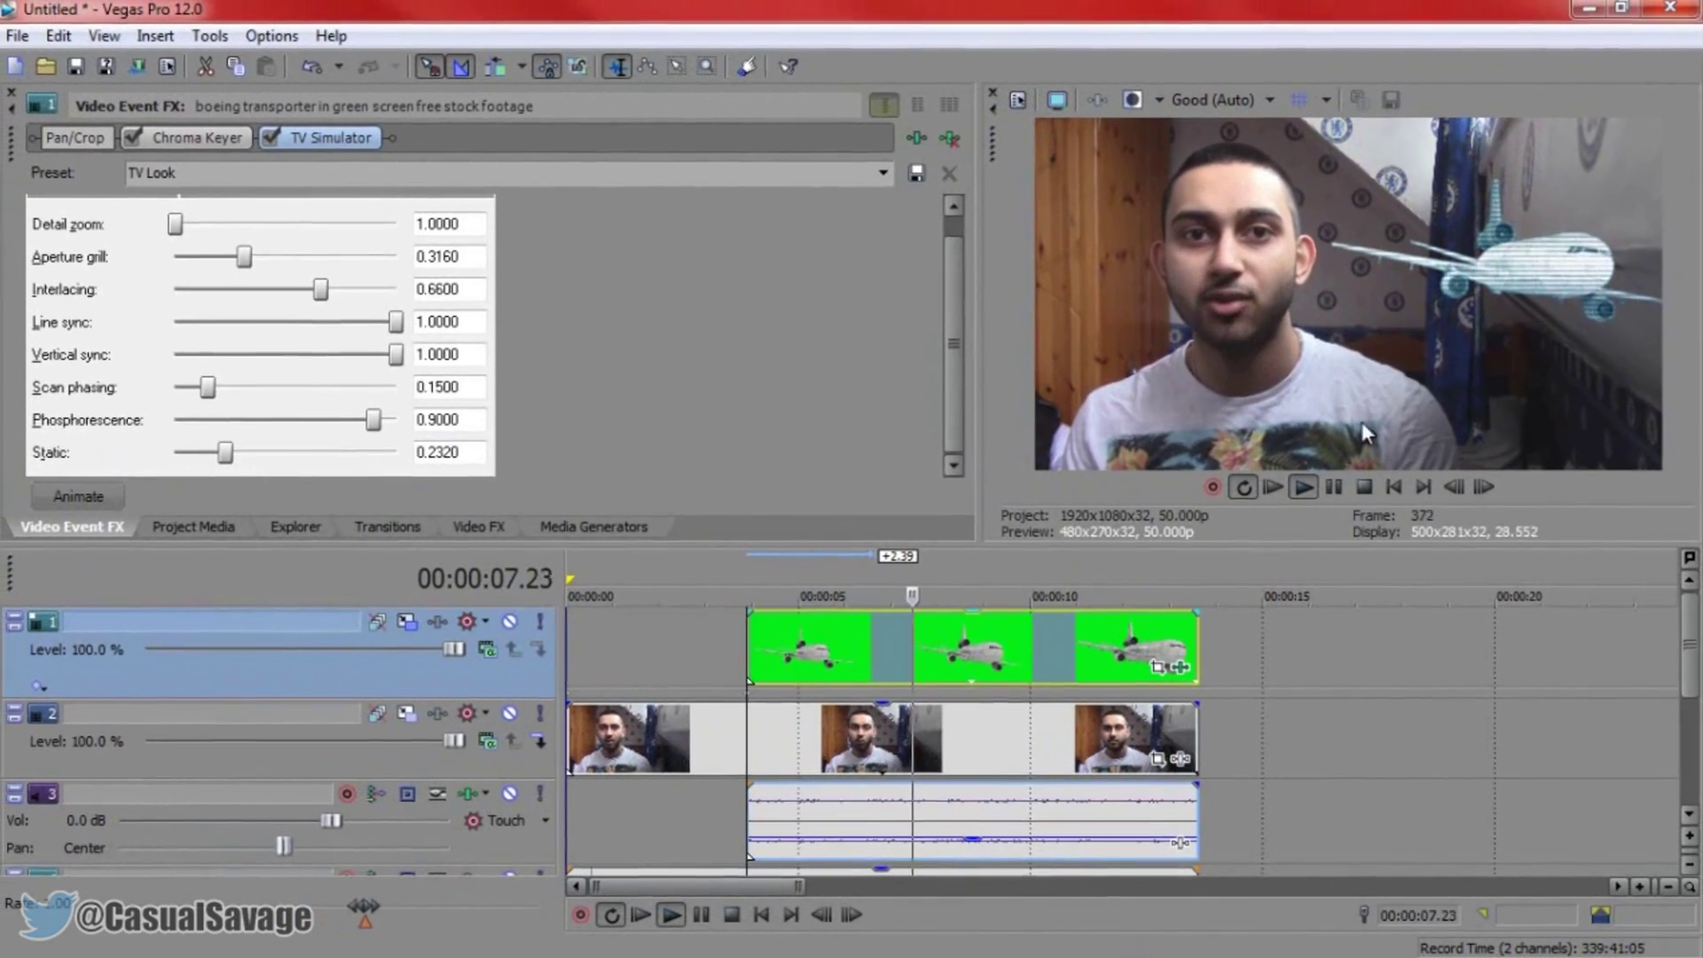
Add a short fade-in (about 0.25 s) to the airplane clip's start and play it back.
{"action": "left_click", "coordinate": [1334, 487]}
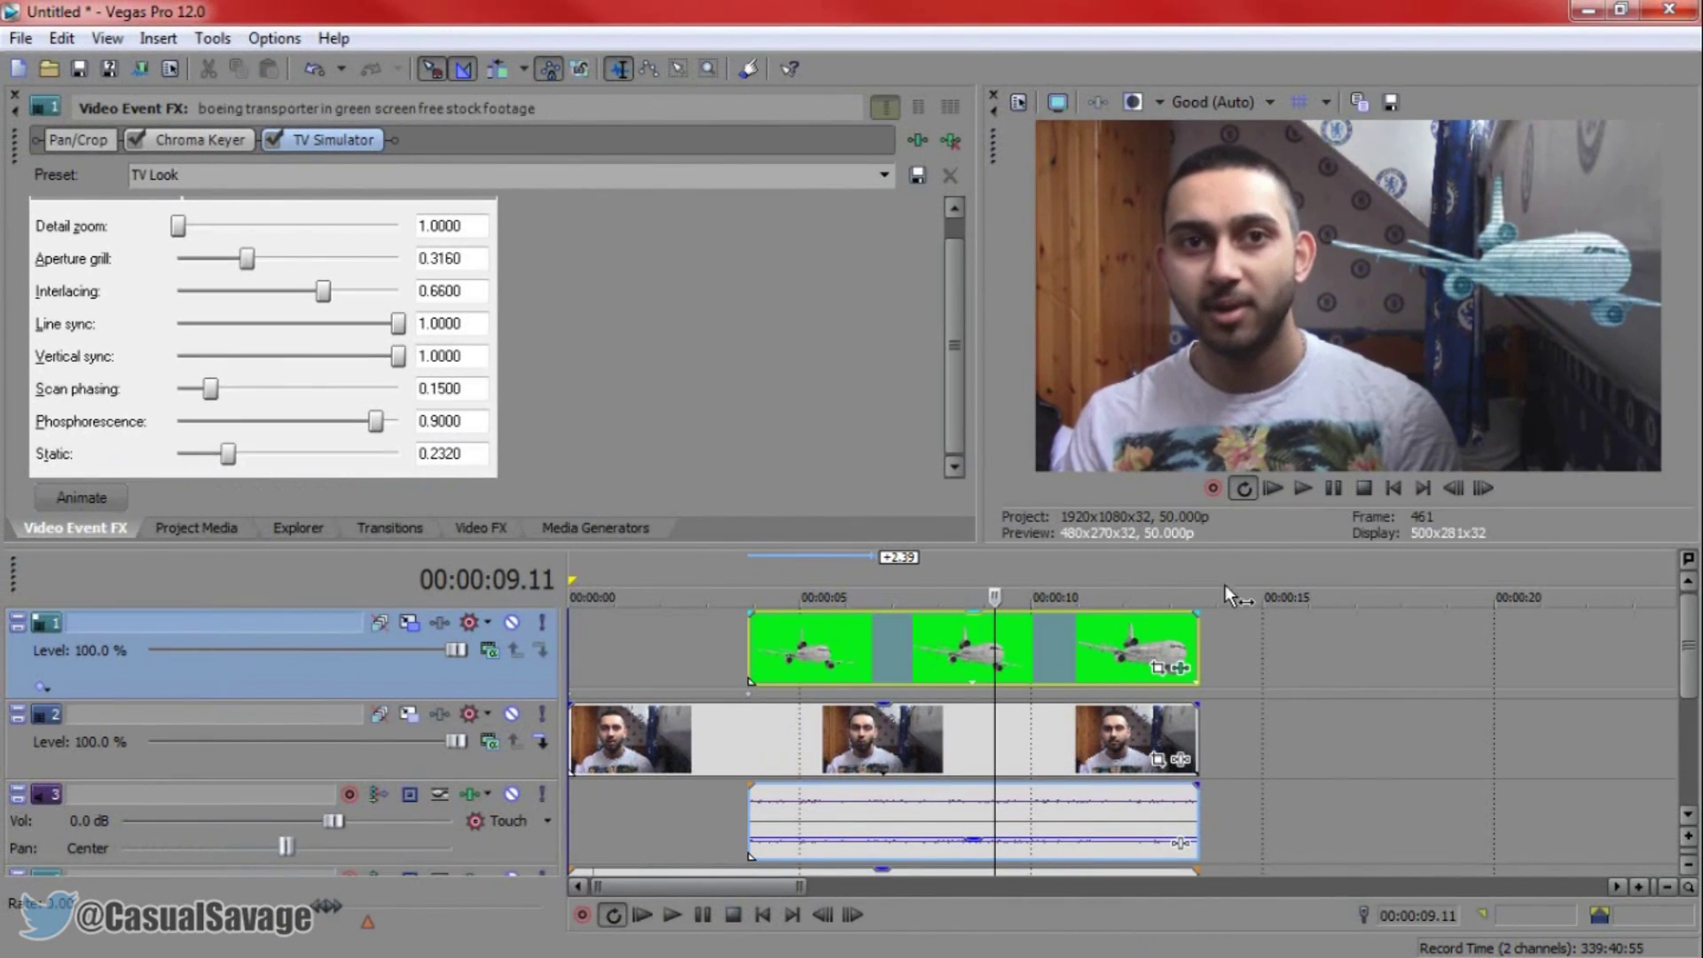
{"action": "left_click", "coordinate": [743, 658]}
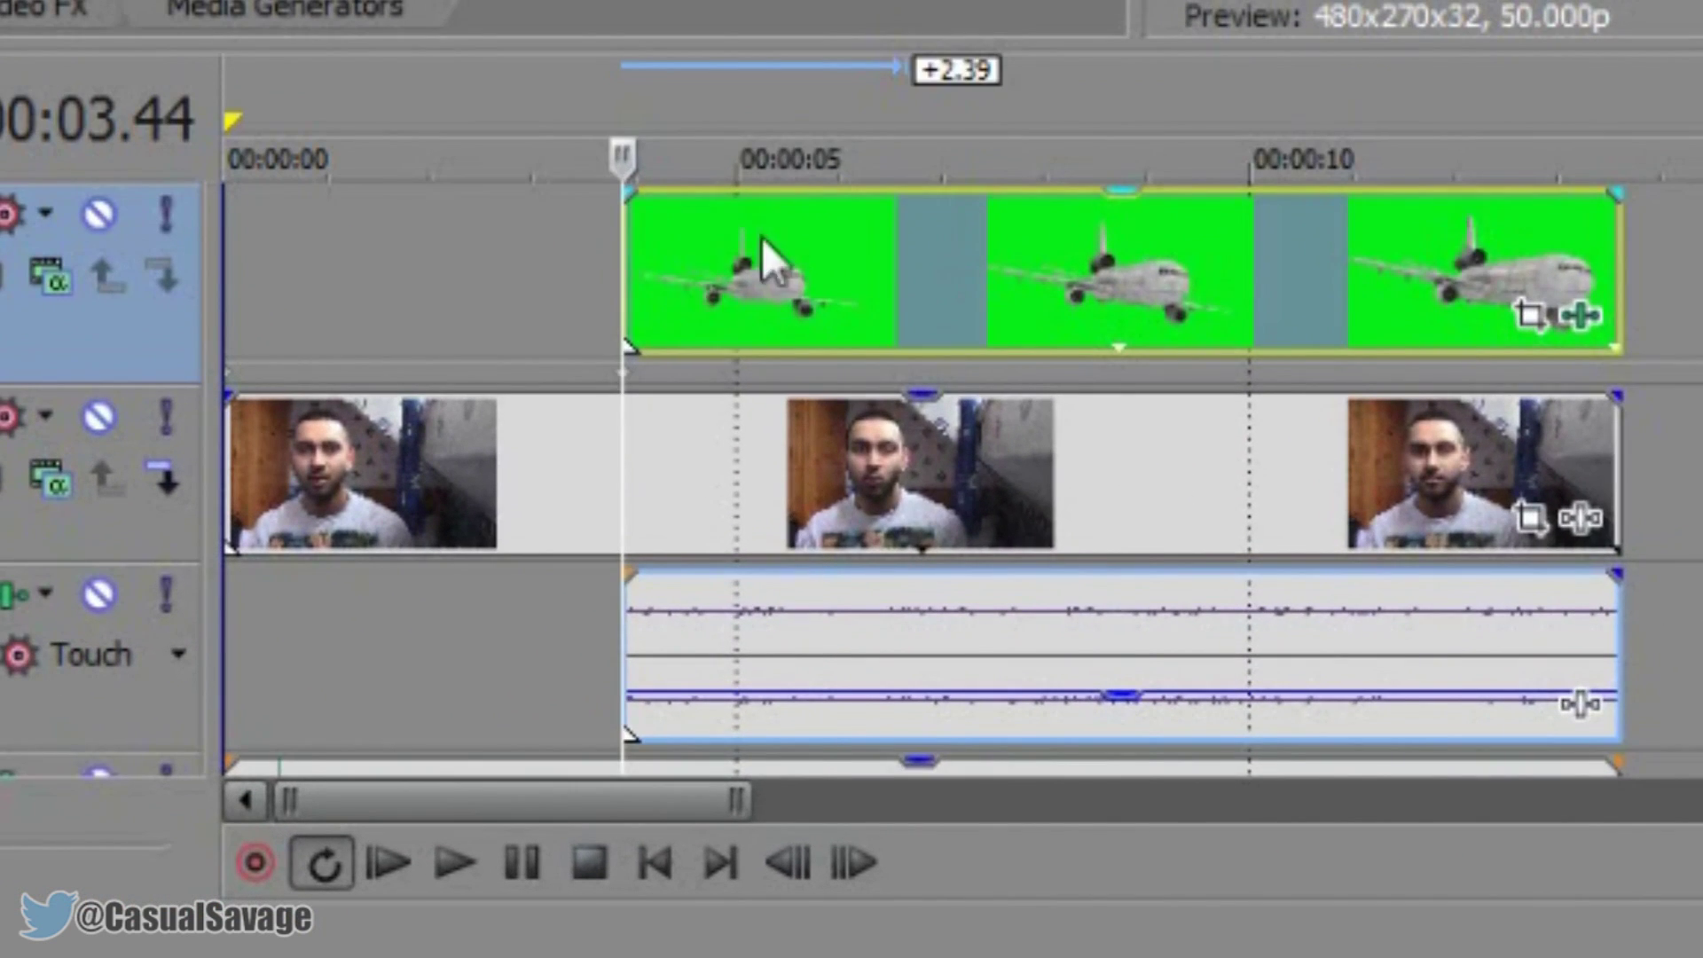
{"action": "scroll", "coordinate": [798, 265], "scroll_direction": "up", "scroll_amount": 3}
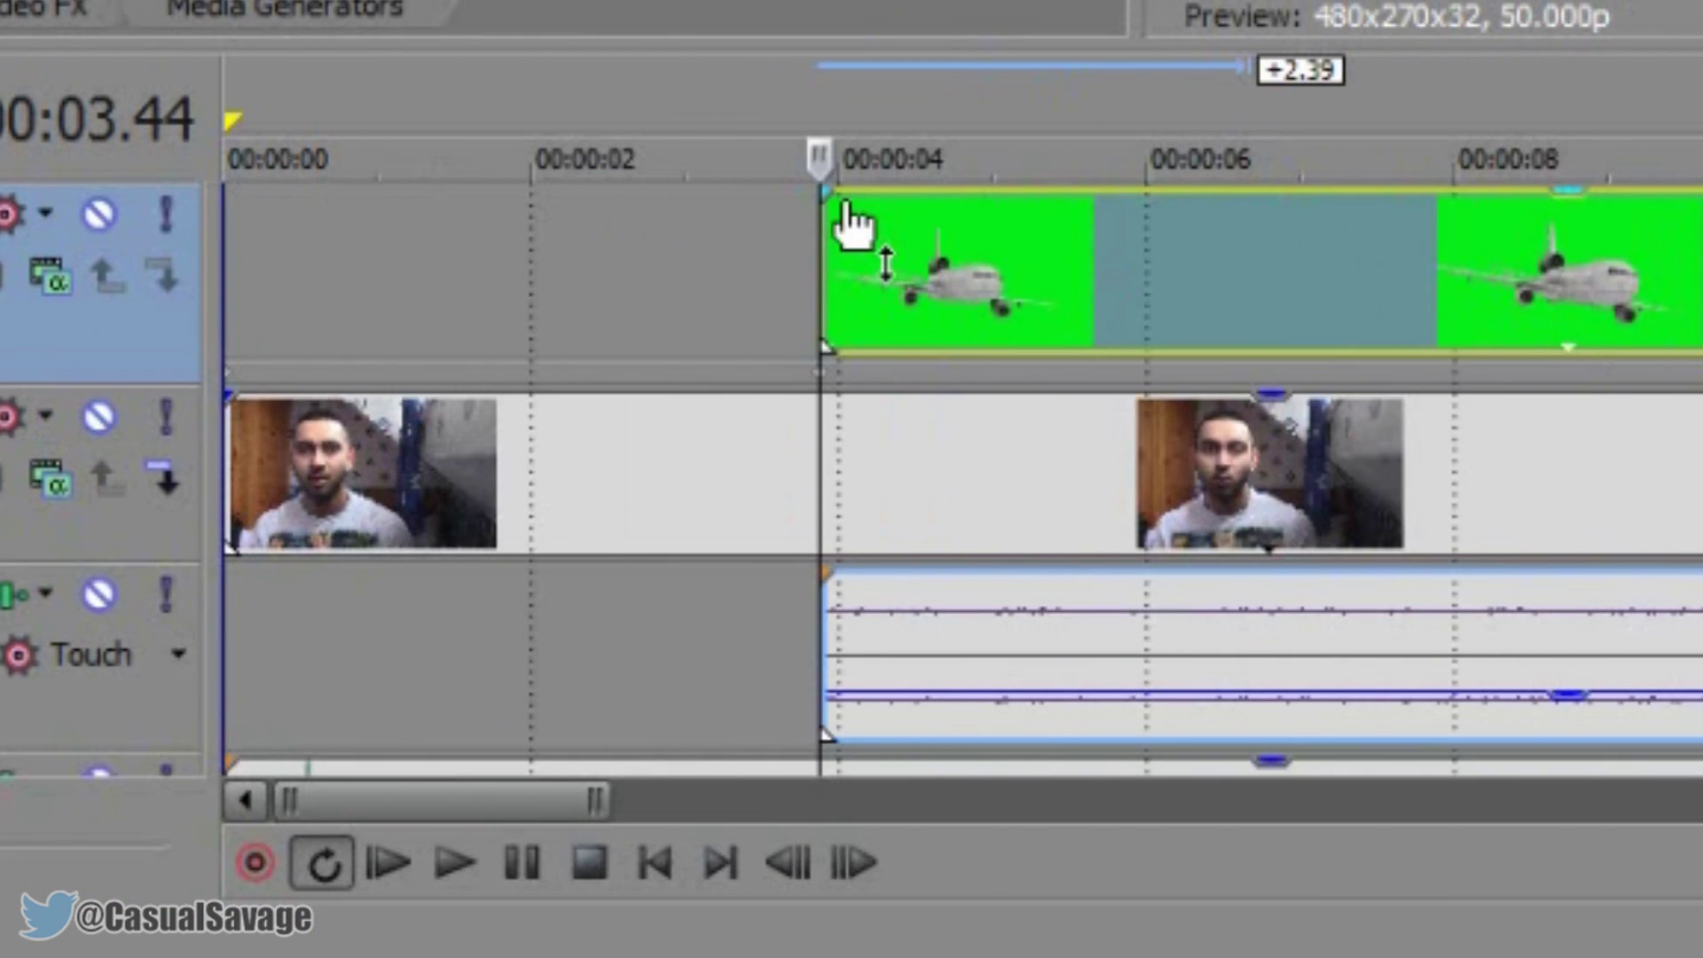
{"action": "left_click_drag", "start_coordinate": [825, 190], "coordinate": [985, 184]}
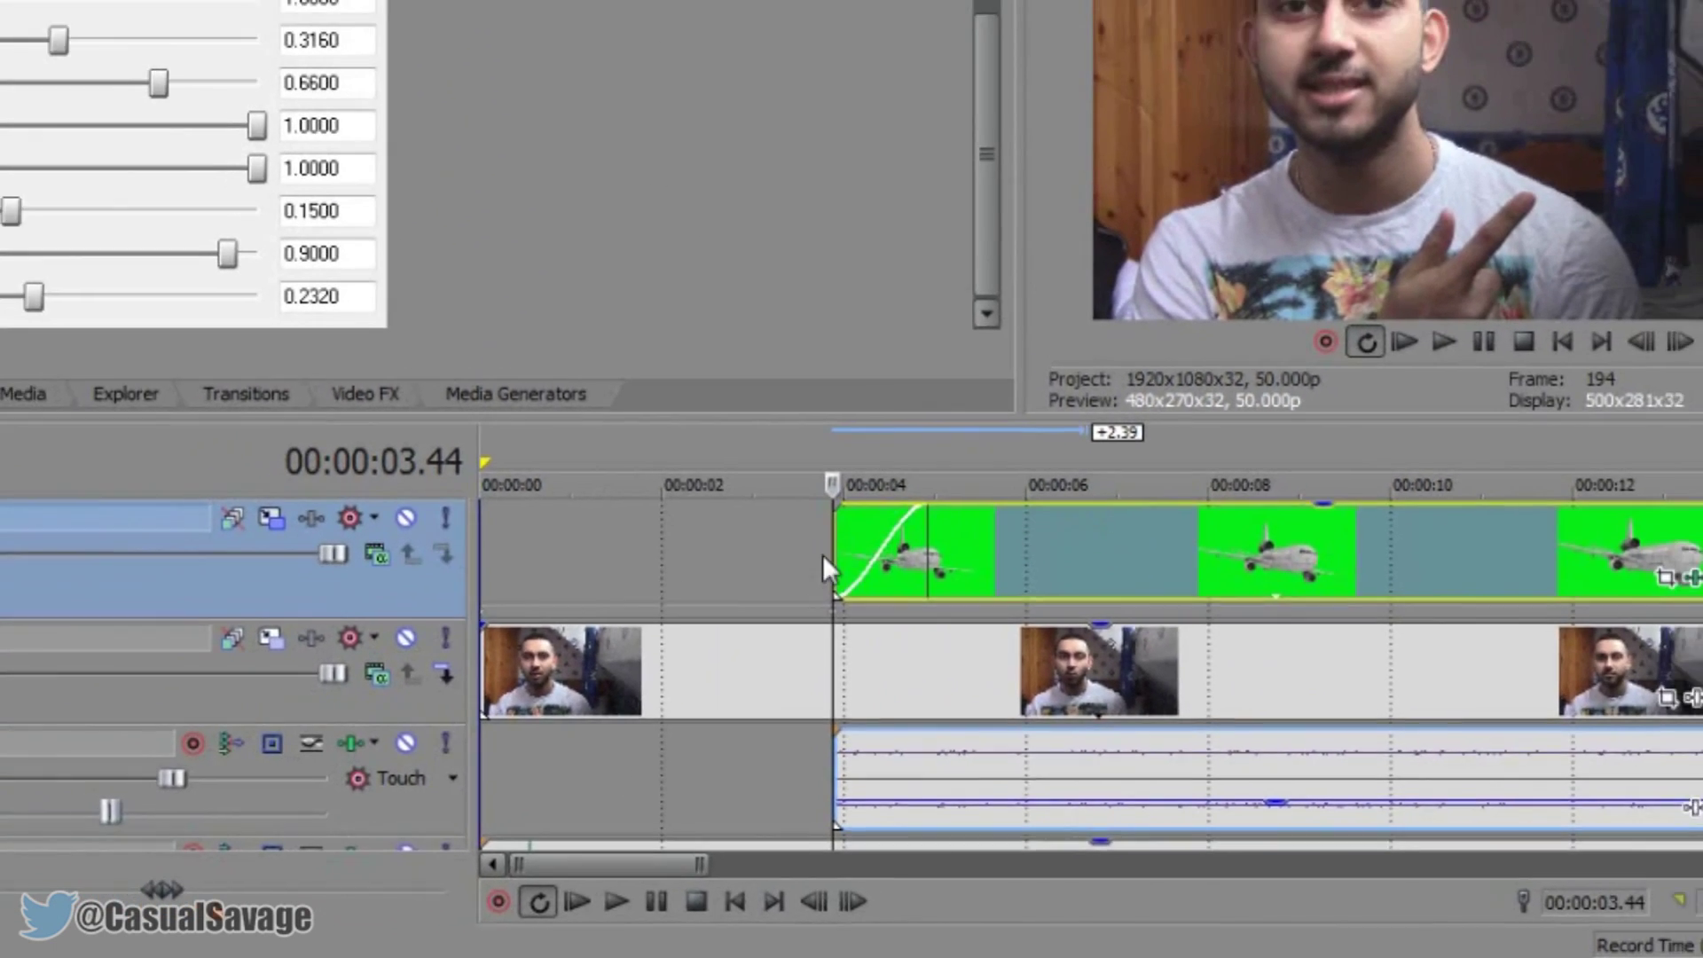
{"action": "left_click", "coordinate": [681, 280]}
{"action": "scroll", "coordinate": [762, 605], "scroll_direction": "down", "scroll_amount": 5}
{"action": "key", "text": "space"}
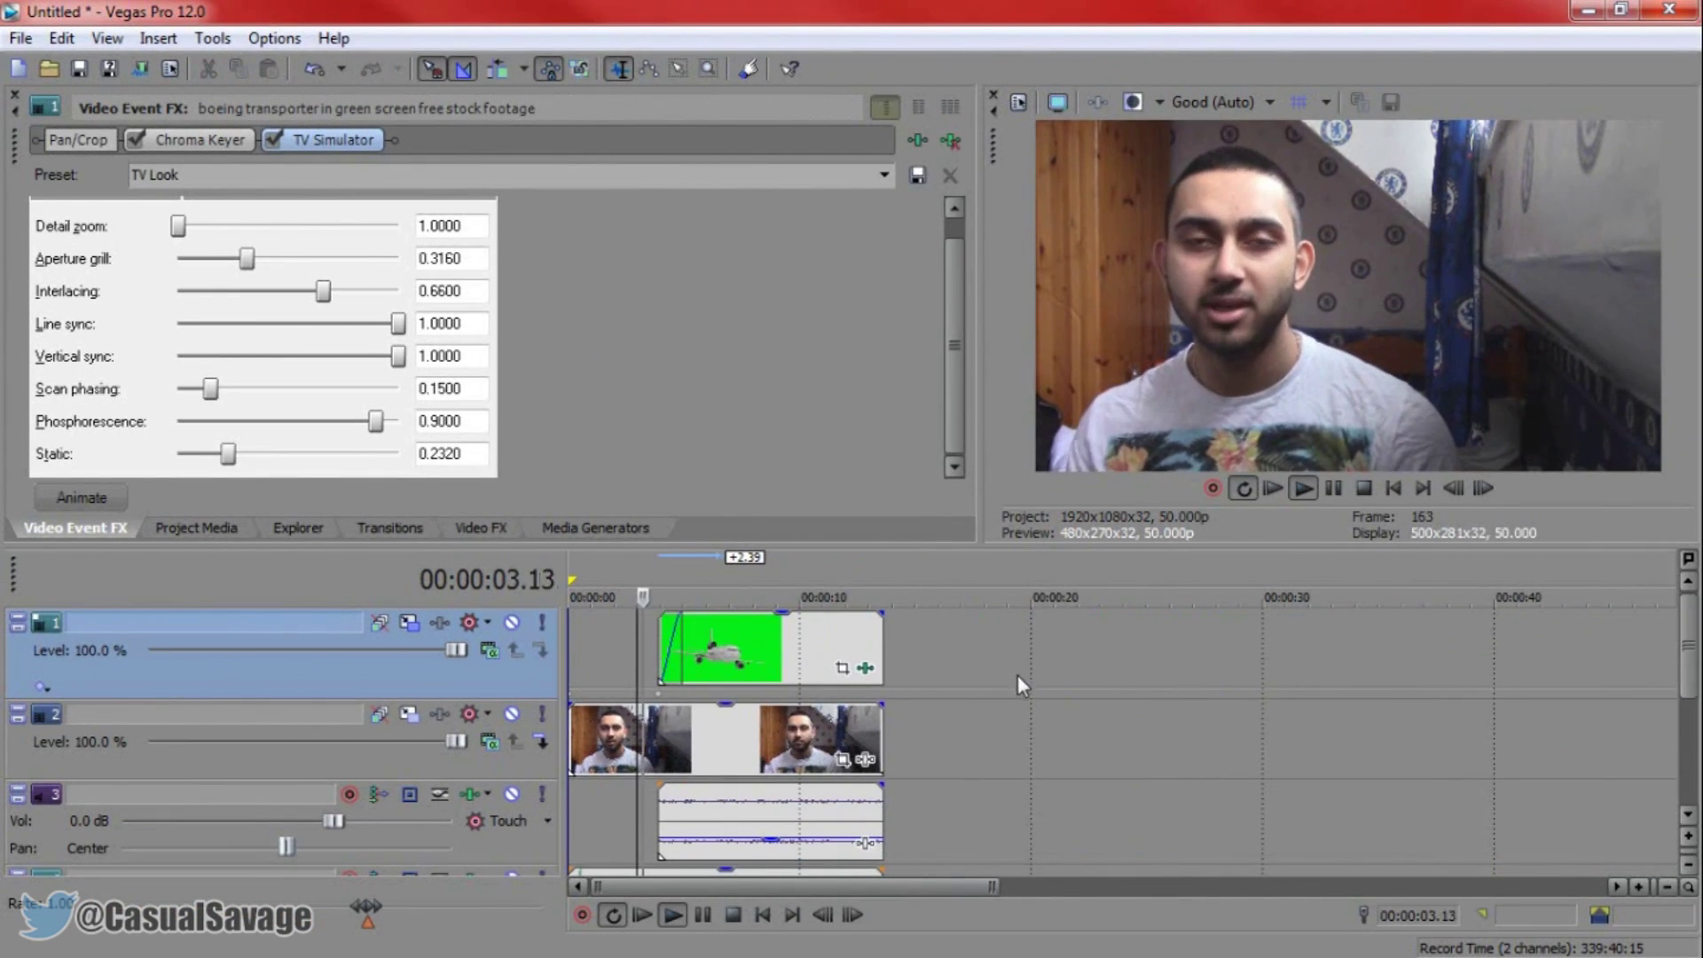
Drag a fade-in onto the start of the track 3 airplane audio and play back to hear it.
{"action": "left_click", "coordinate": [1336, 495]}
{"action": "left_click", "coordinate": [682, 658]}
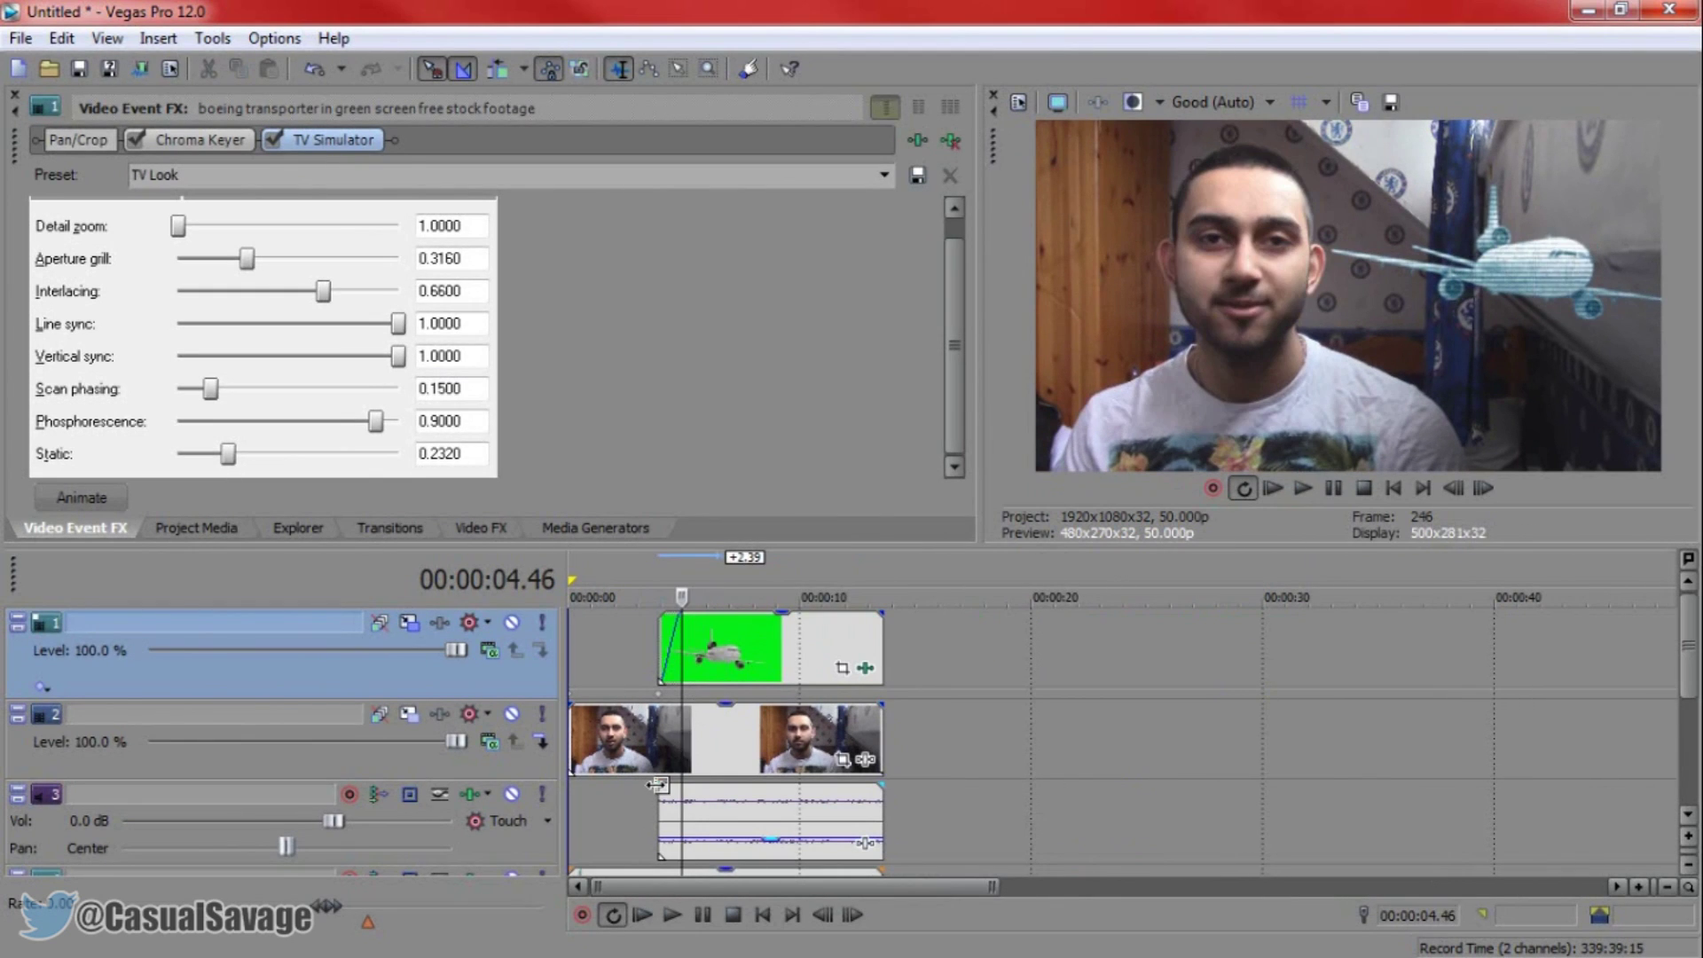
{"action": "left_click_drag", "start_coordinate": [661, 839], "coordinate": [723, 848]}
{"action": "left_click", "coordinate": [647, 834]}
{"action": "key", "text": "space"}
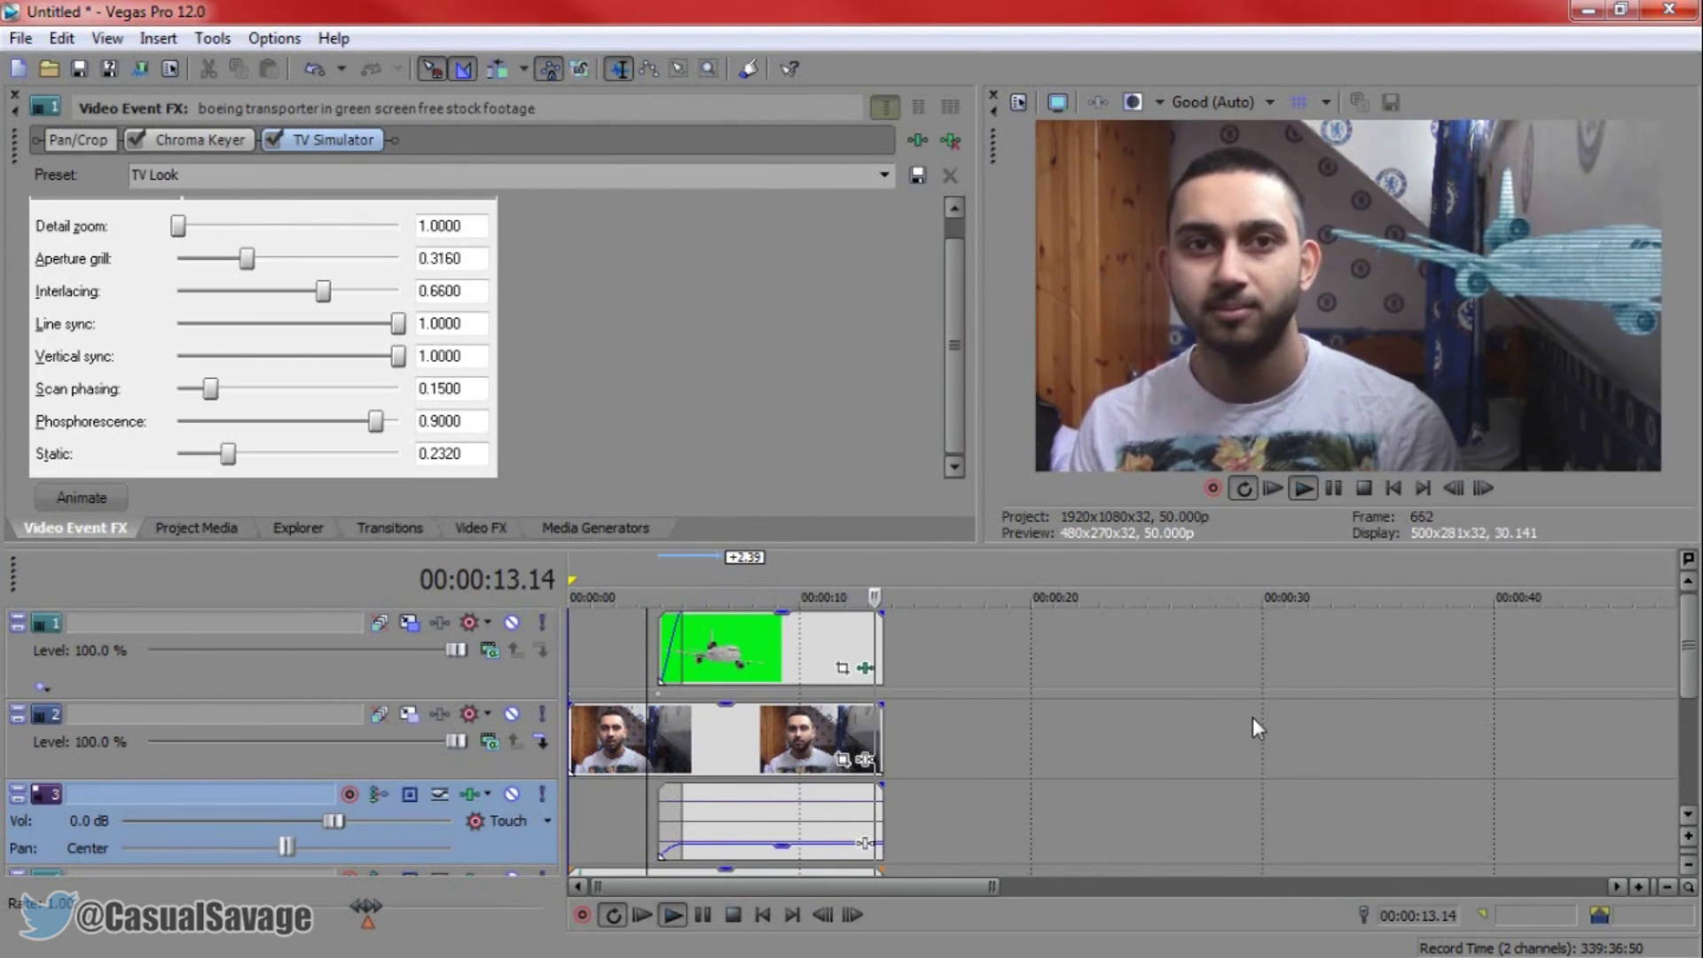
{"action": "left_click", "coordinate": [1327, 490]}
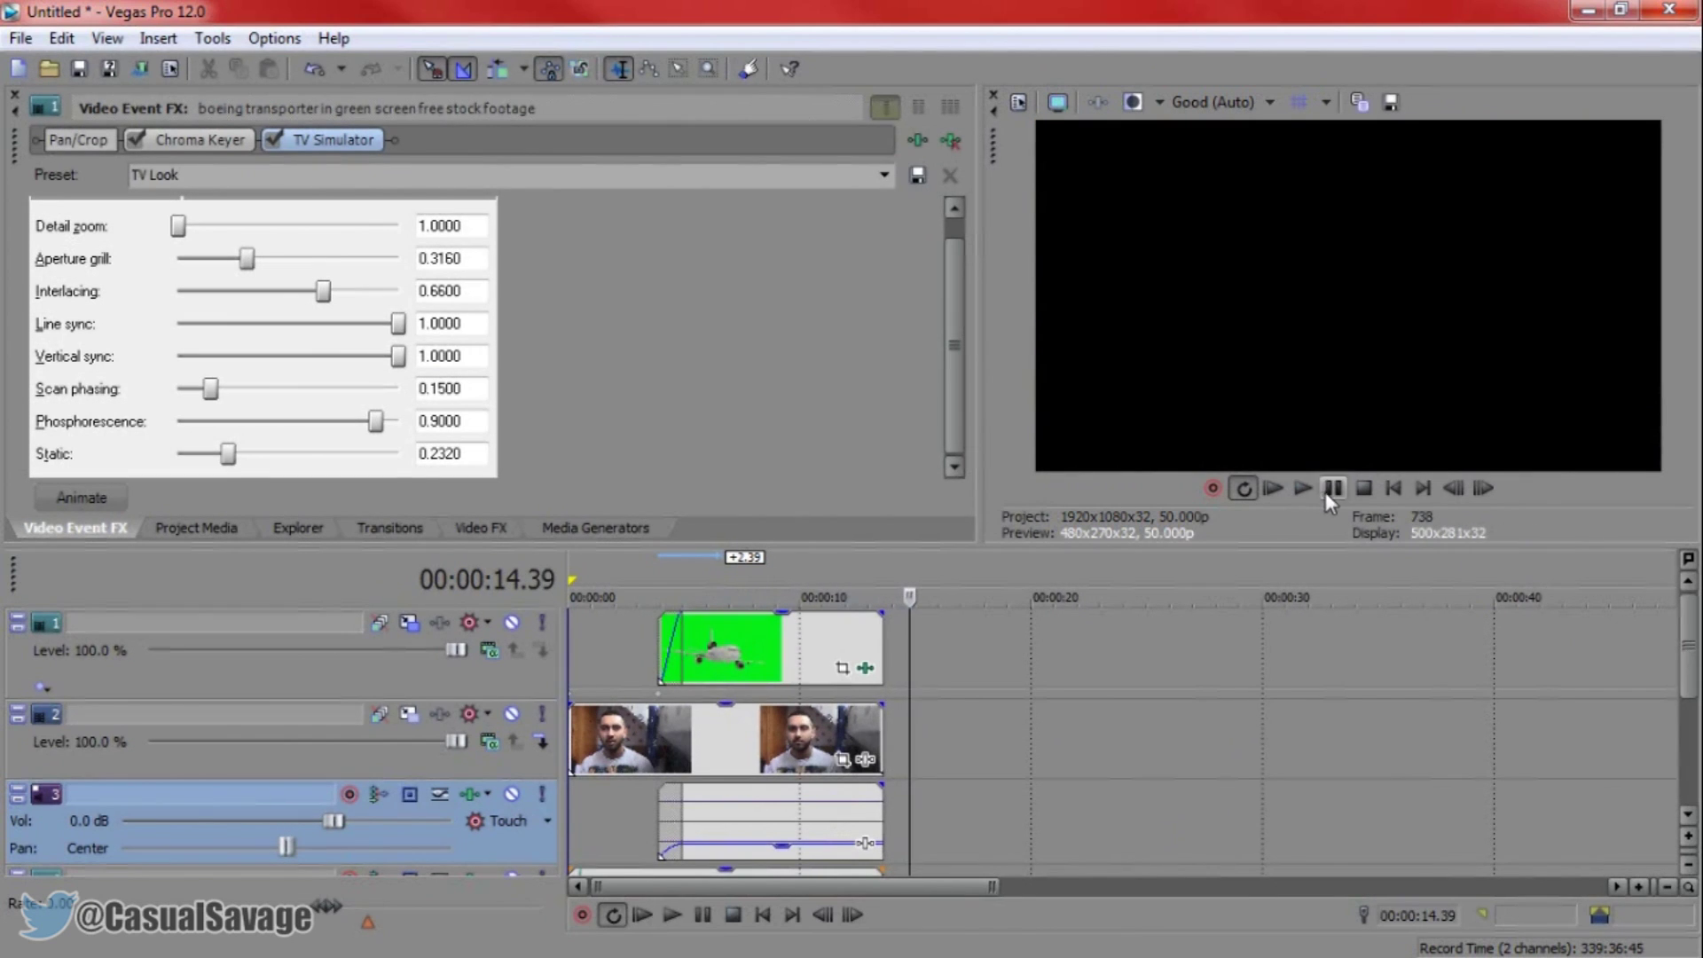
{"action": "left_click", "coordinate": [716, 756]}
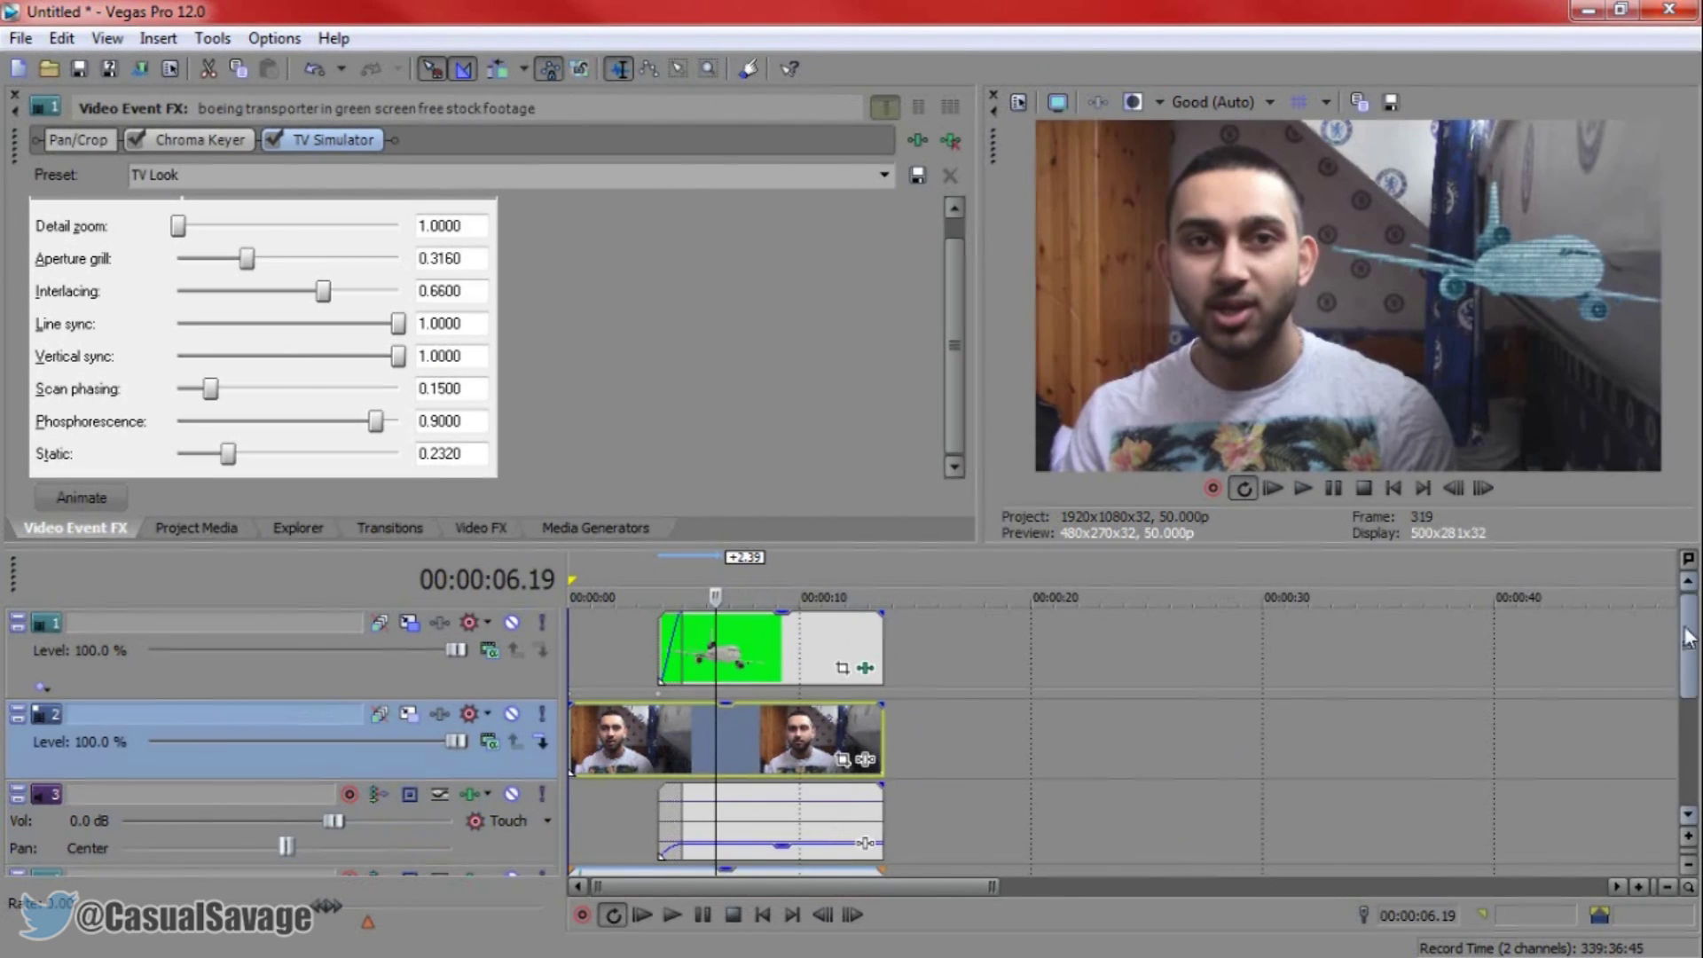
{"action": "mouse_move", "coordinate": [1691, 630]}
{"action": "left_mouse_down"}
{"action": "mouse_move", "coordinate": [1675, 733]}
{"action": "mouse_move", "coordinate": [1677, 642]}
{"action": "left_mouse_up"}
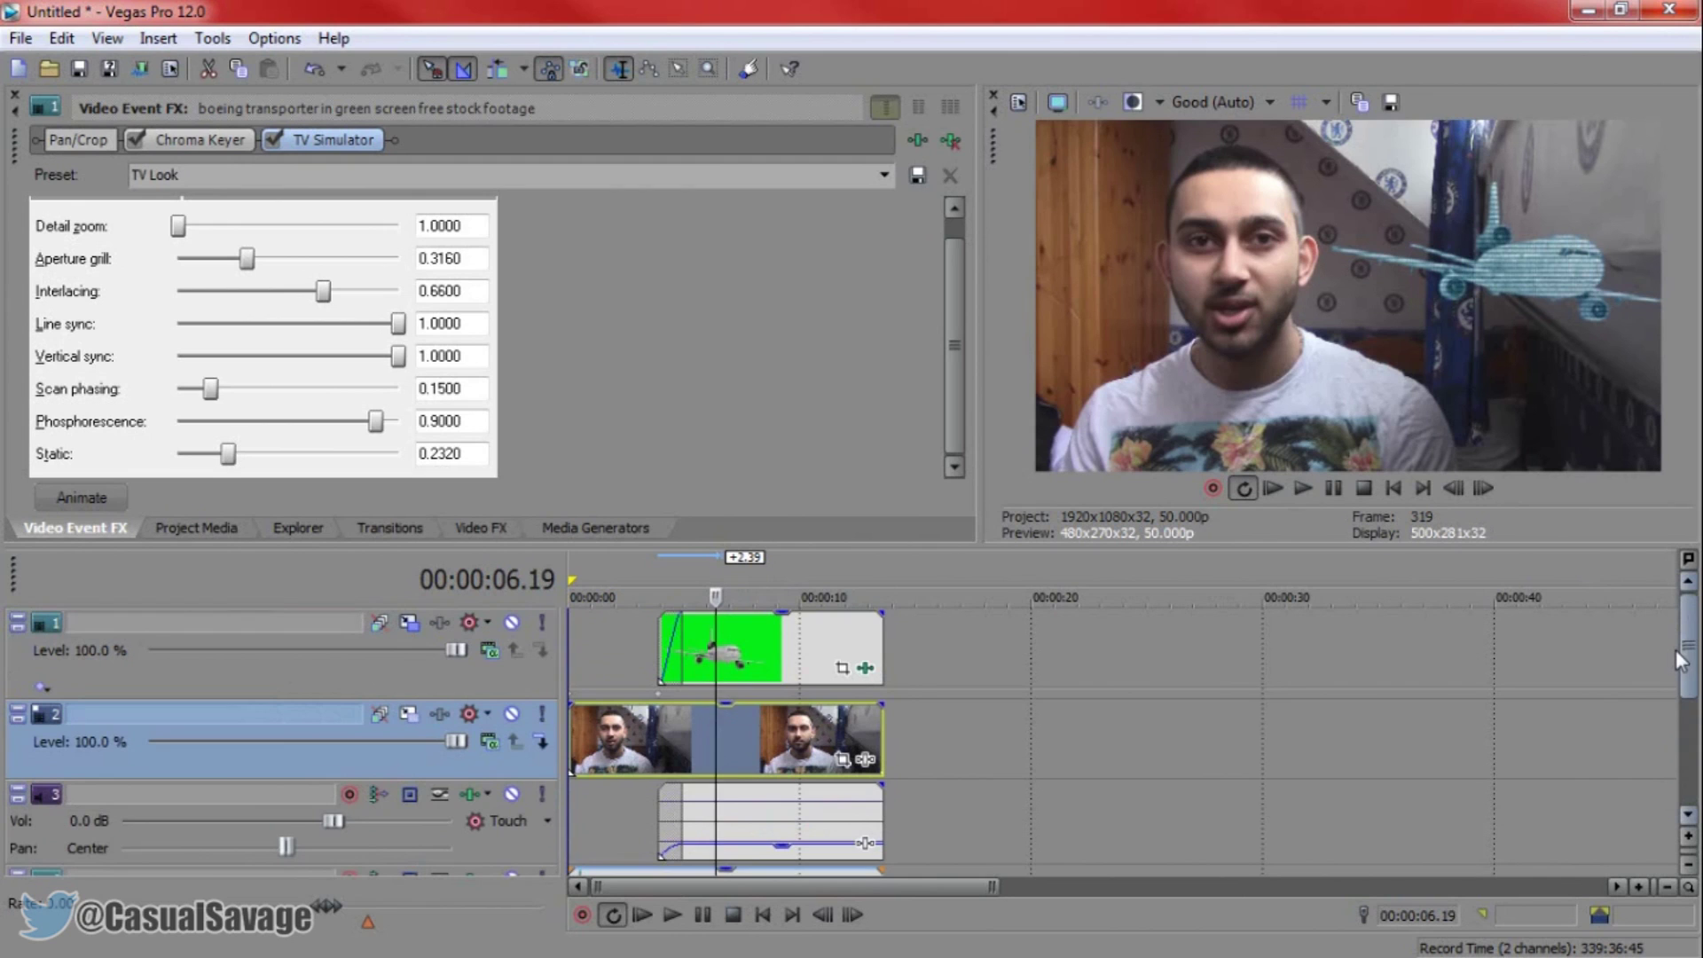